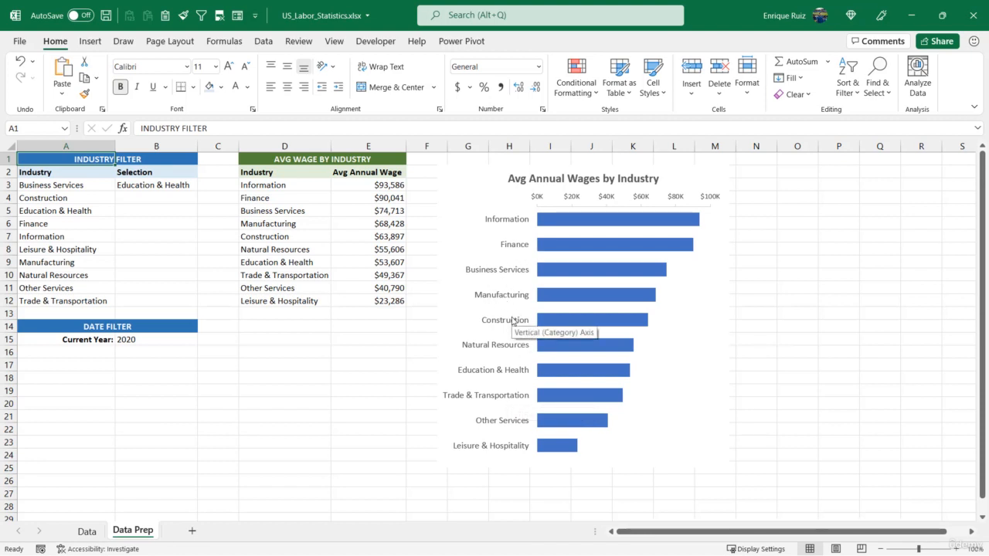
Check the source data on the Data sheet and move the wage chart on Data Prep to below the AVG WAGE BY INDUSTRY table
click(87, 532)
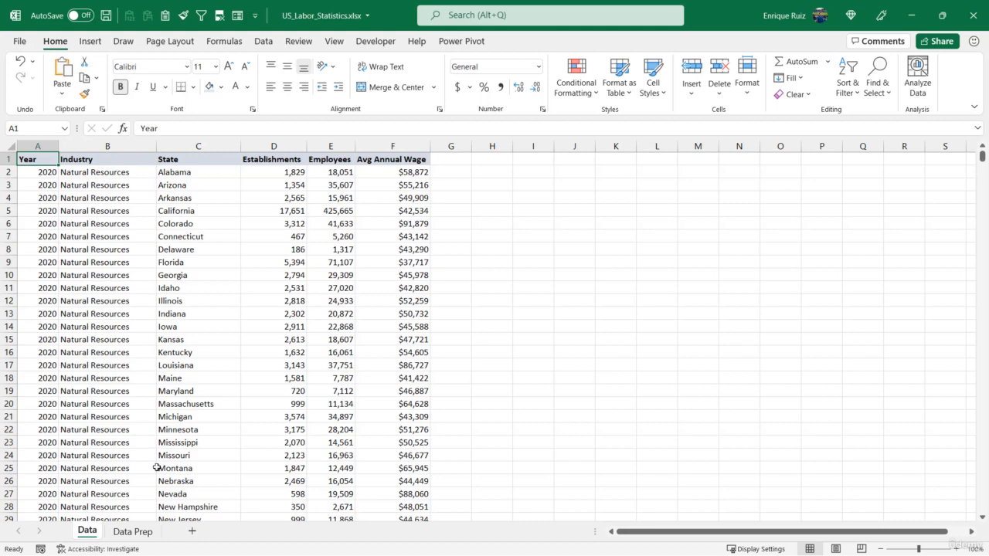
click(133, 532)
click(490, 174)
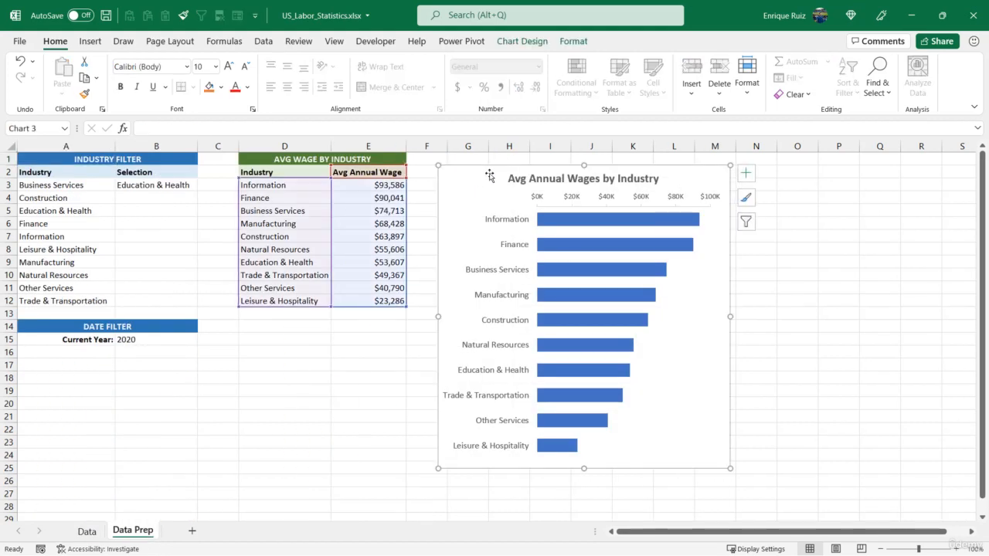
drag(490, 175, 290, 345)
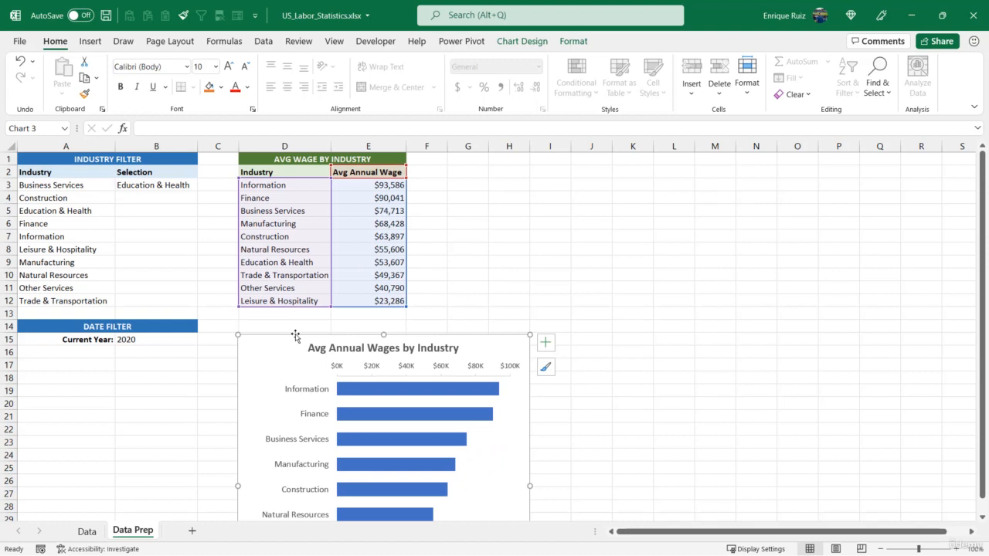
Enter the table title EMPLOYEES BY INDUSTRY in cell G1
click(466, 157)
text(EMPLOYEES BY IDU)
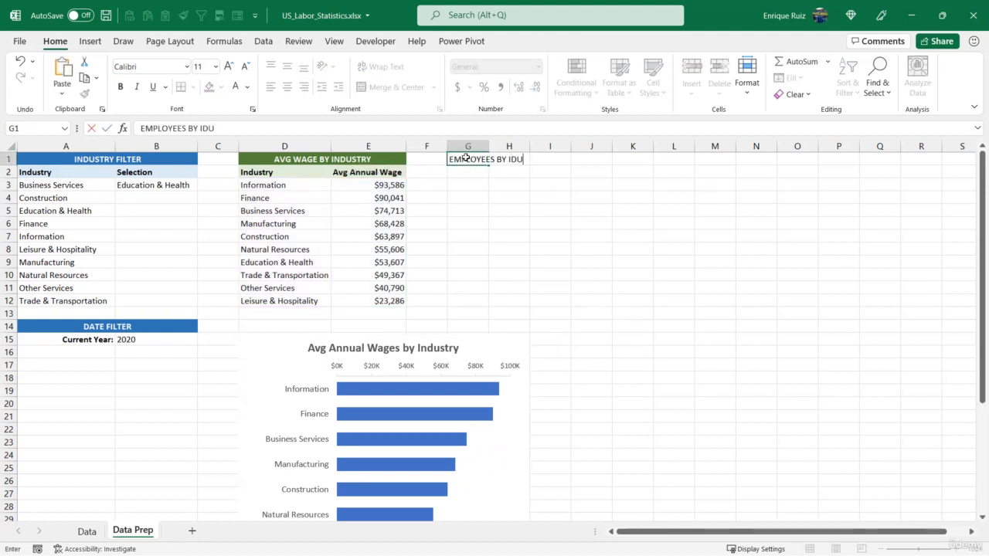
key(BackSpace)
key(BackSpace)
text(Y)
key(Return)
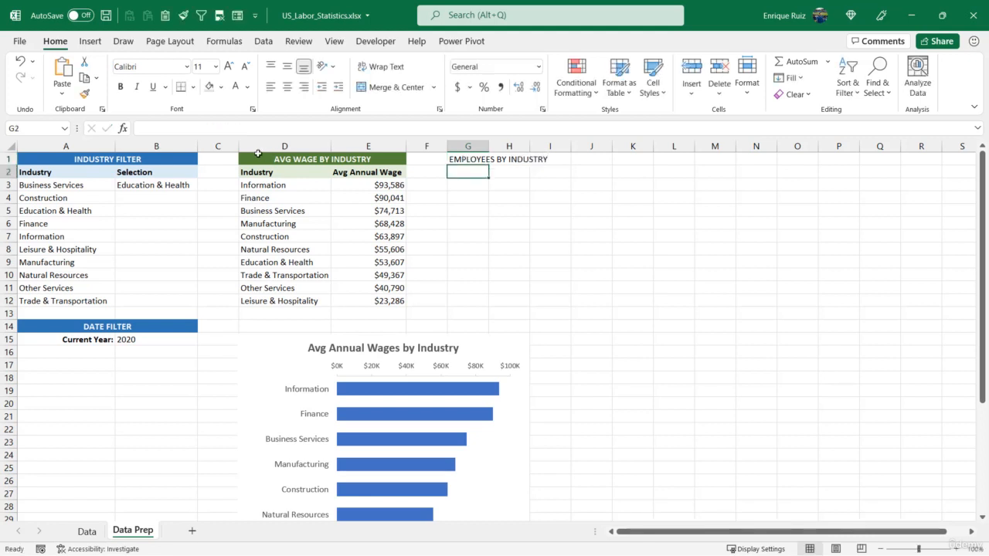
Copy the formatting of the AVG WAGE BY INDUSTRY title onto G1:H1
click(260, 159)
click(84, 94)
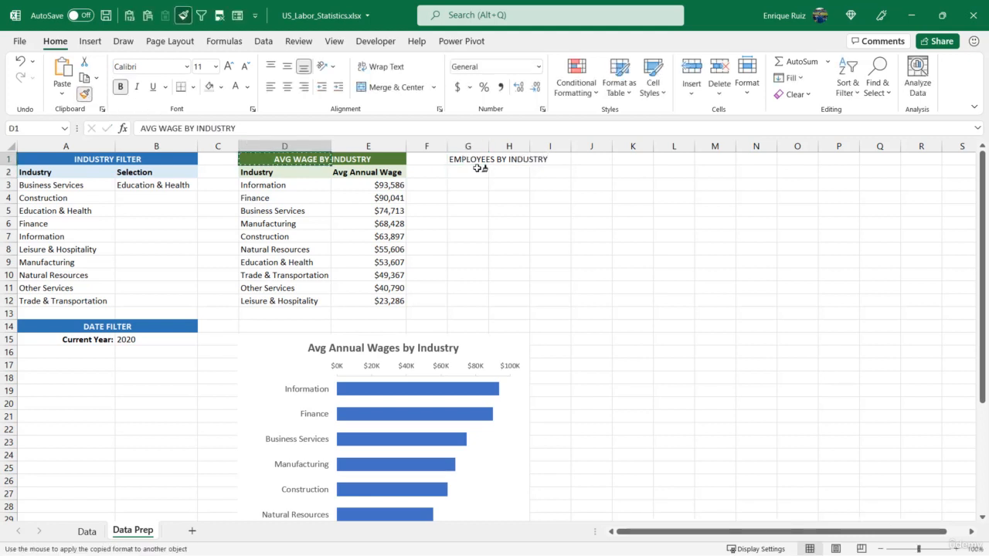
drag(463, 159, 500, 159)
Copy the column headers from D2:E2 to G2:H2 and rename the second one Employees
drag(299, 172, 376, 174)
key(ctrl+c)
click(463, 170)
key(ctrl+v)
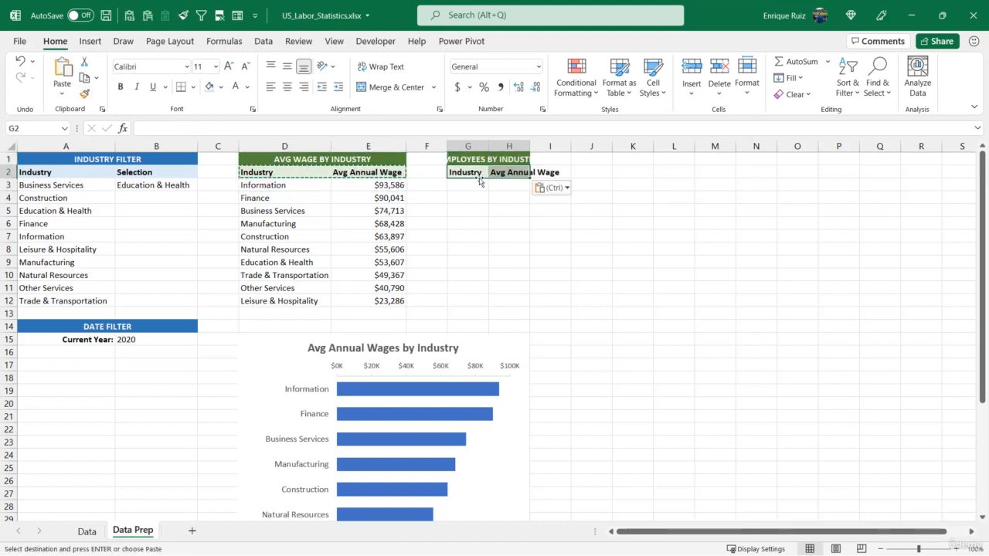
key(Right)
text(Emp)
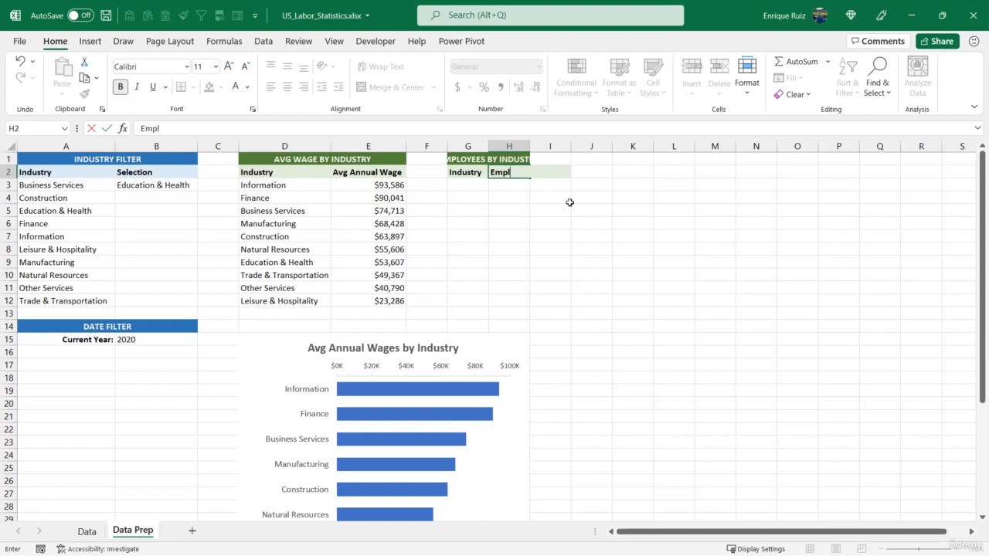
text(loyees)
key(Return)
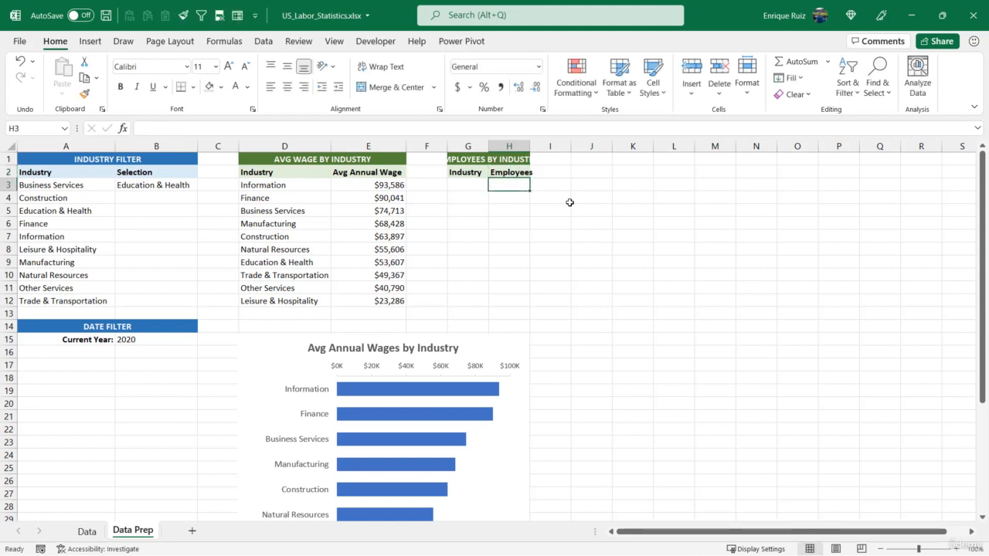
Widen column G so the EMPLOYEES BY INDUSTRY title fits, and check the effect on the wage chart
drag(488, 146, 559, 144)
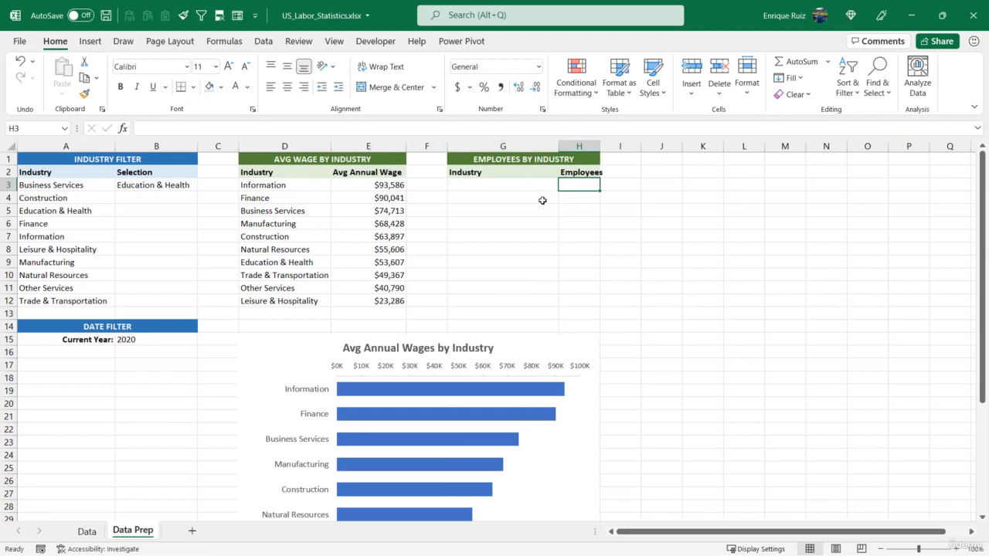
scroll(483, 348, down, 4)
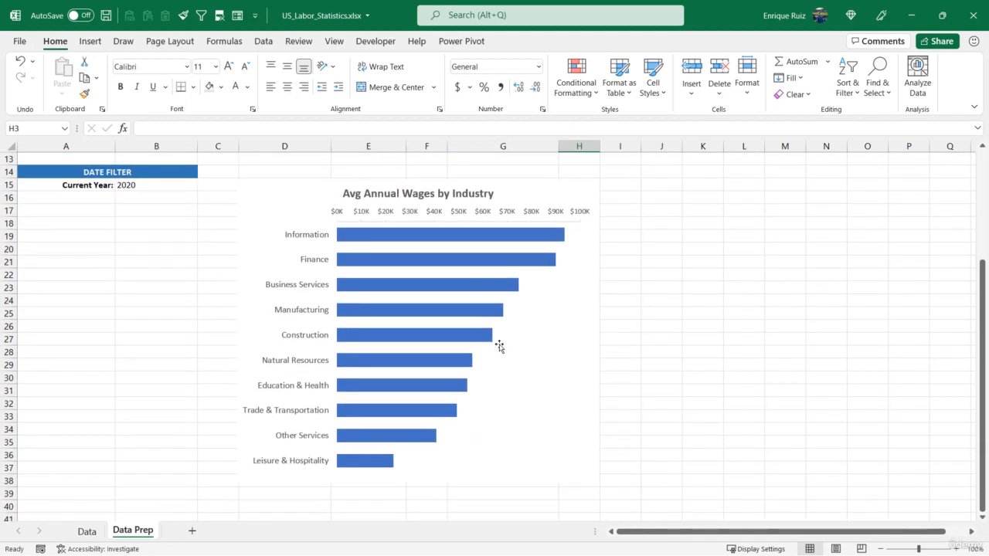
scroll(499, 347, up, 4)
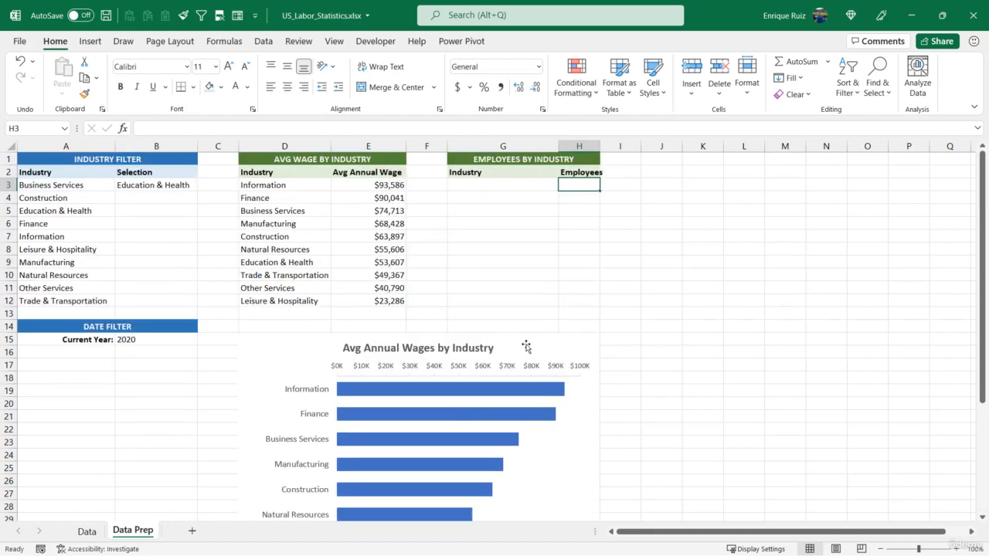
Set the wage chart to "Don't move or size with cells" and reduce its width
click(526, 346)
right_click(523, 341)
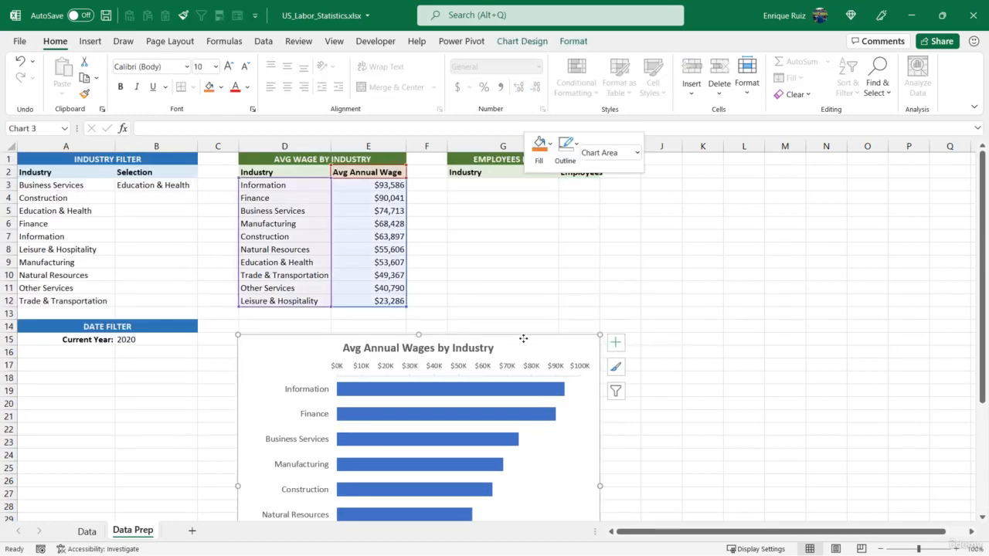
click(588, 524)
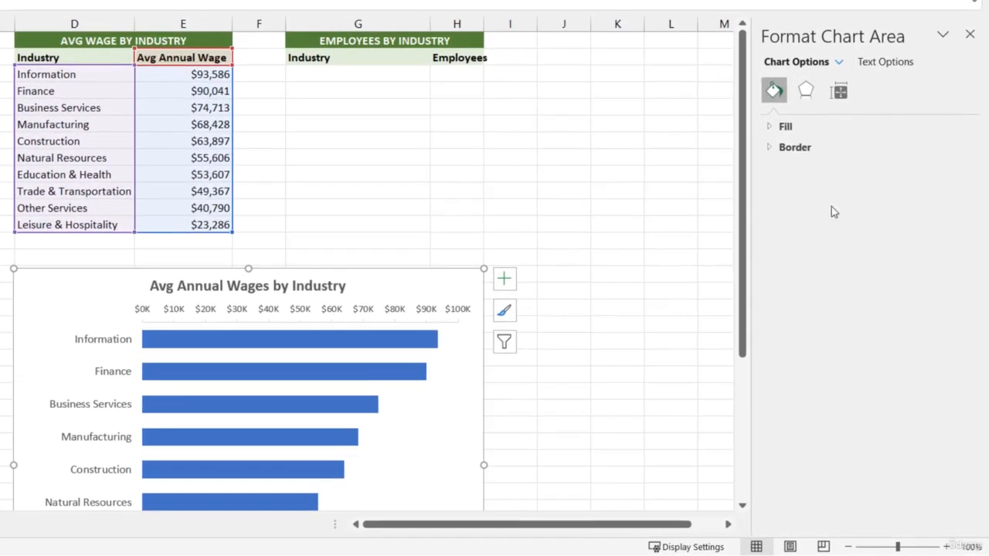
click(839, 92)
click(815, 149)
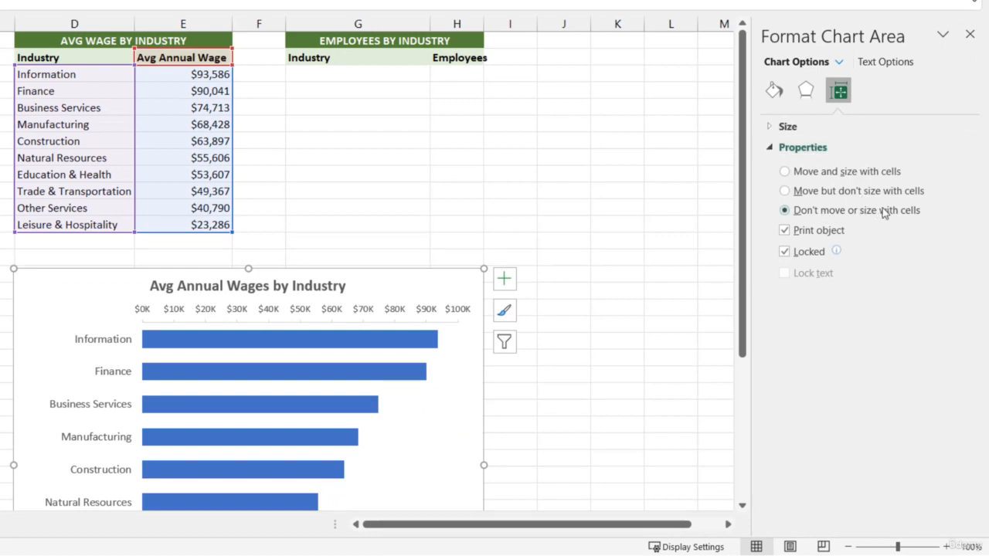
click(969, 34)
drag(484, 464, 386, 464)
Set the width of column G to about 21.14 and widen column H to fit its Employees header
click(421, 74)
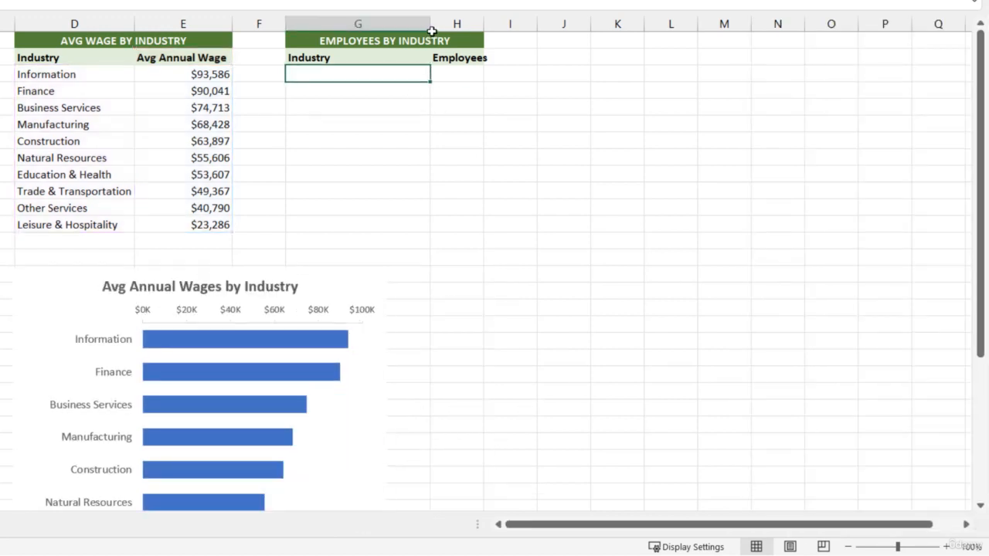
mouse_move(430, 24)
mouse_down()
mouse_move(481, 21)
mouse_move(406, 21)
mouse_move(512, 22)
mouse_move(414, 24)
mouse_up()
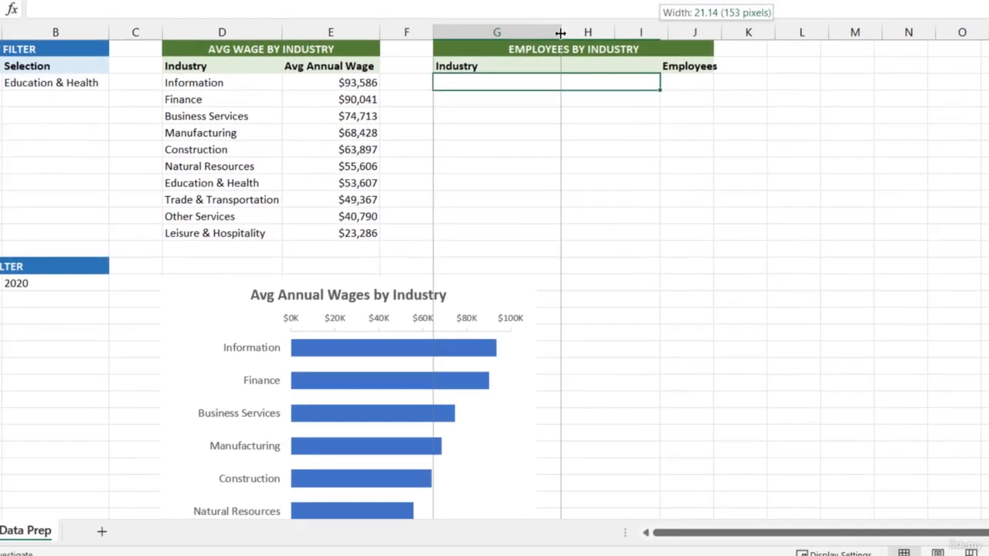
drag(561, 33, 561, 32)
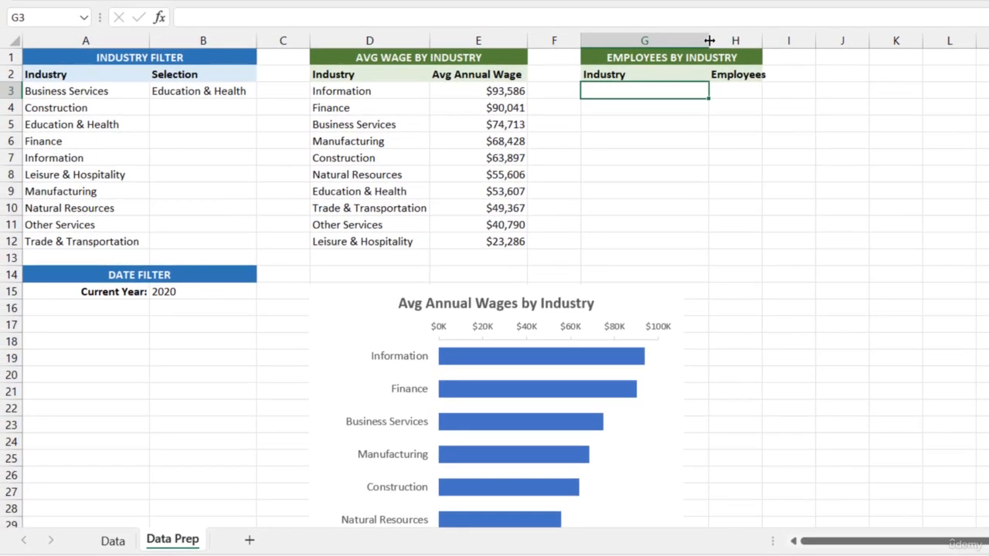
drag(760, 40, 783, 40)
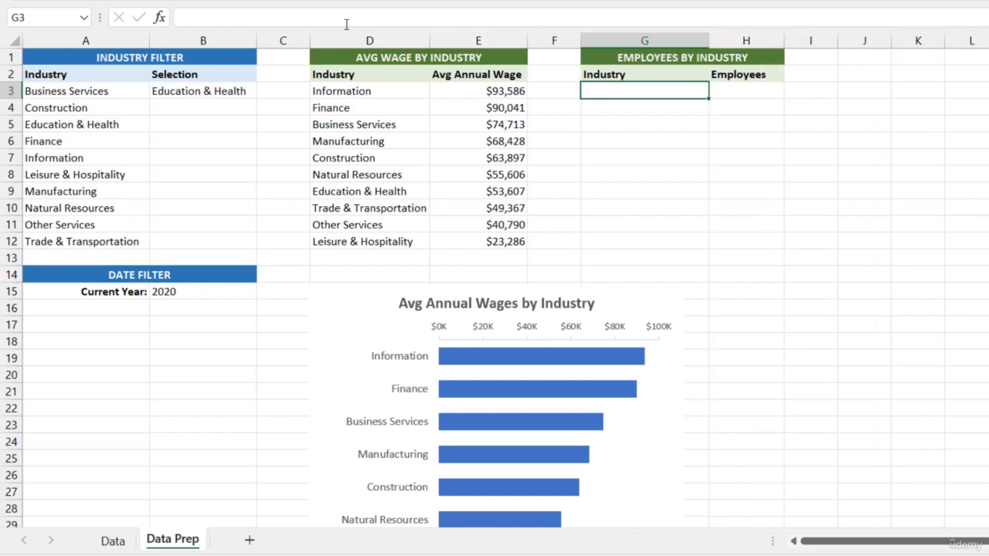
Copy the industry names from A3:A12 into G3:G12 of the EMPLOYEES BY INDUSTRY table
drag(97, 90, 93, 241)
key(ctrl+c)
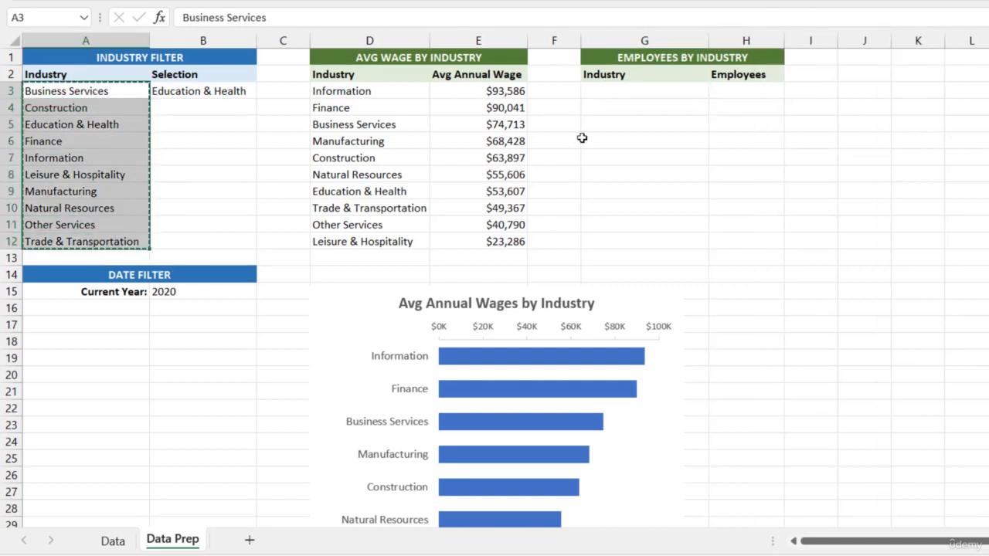
click(656, 89)
key(ctrl+v)
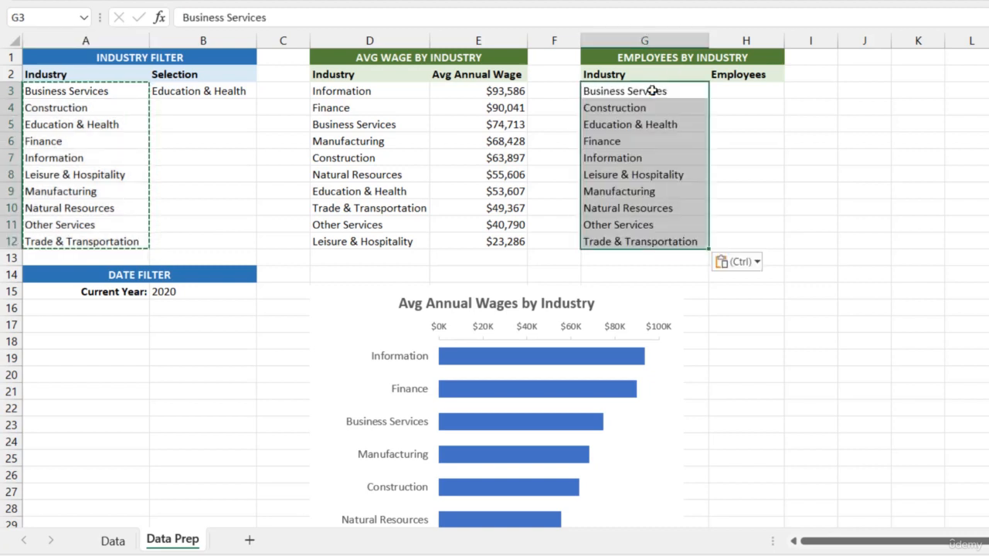
key(Escape)
Review the wage formula in E3 and start a SUMIFS formula in H3 with the Data sheet's Employees column (E:E) as sum range
click(764, 94)
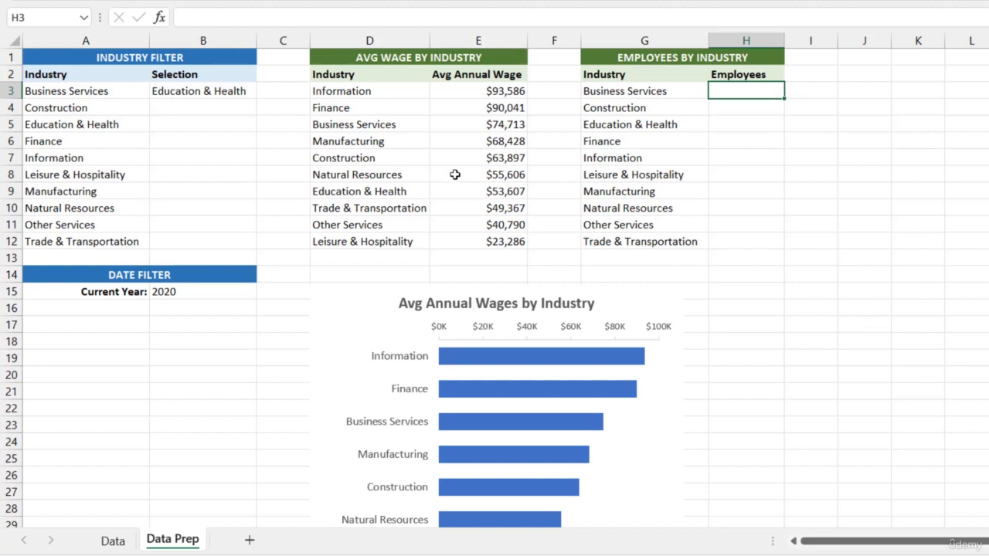
click(461, 91)
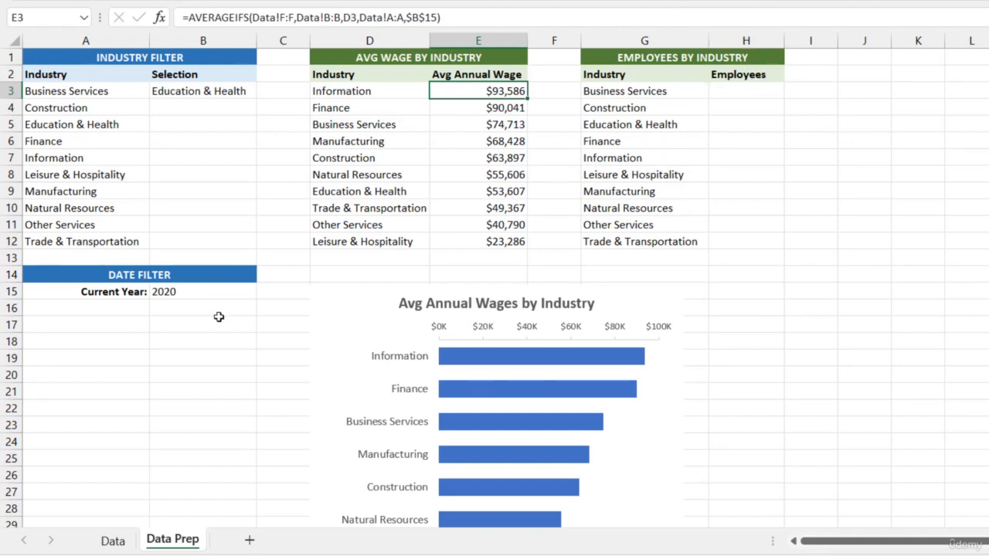
click(762, 90)
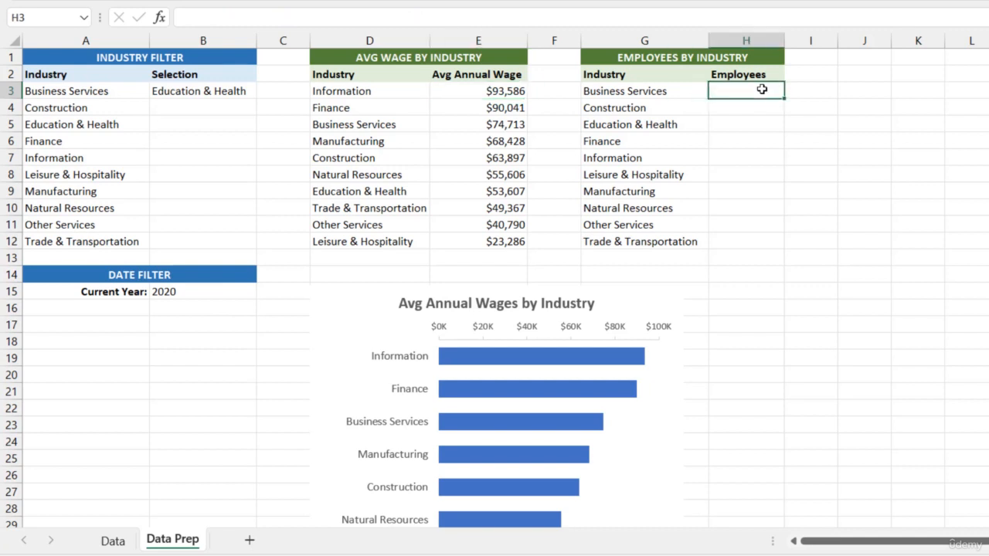
text(=SUM)
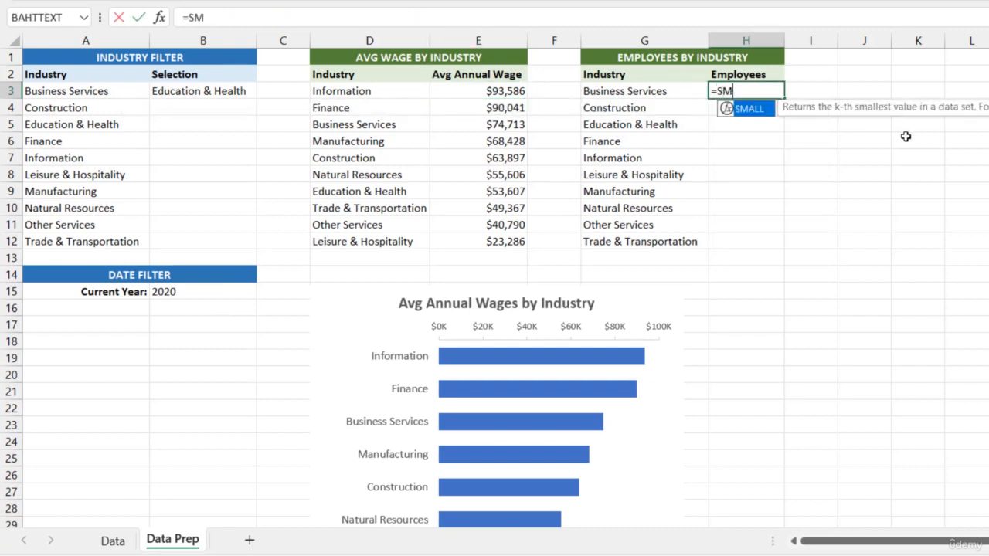
key(BackSpace)
text(UMIFS()
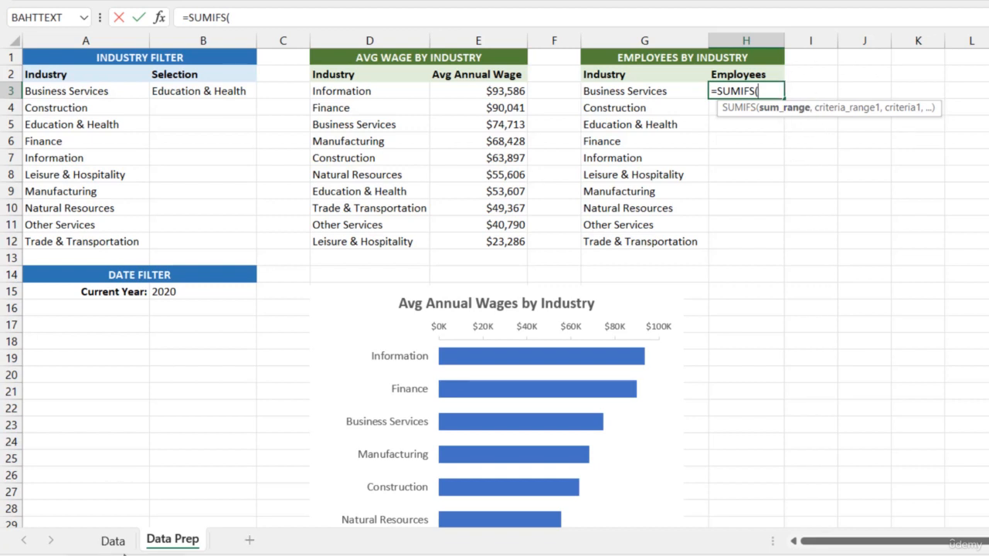
click(116, 544)
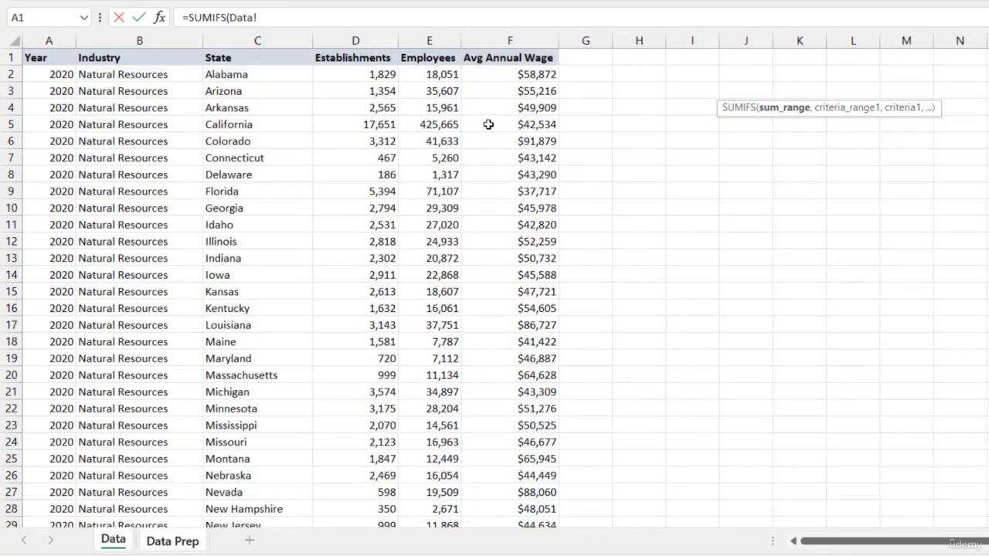
click(421, 34)
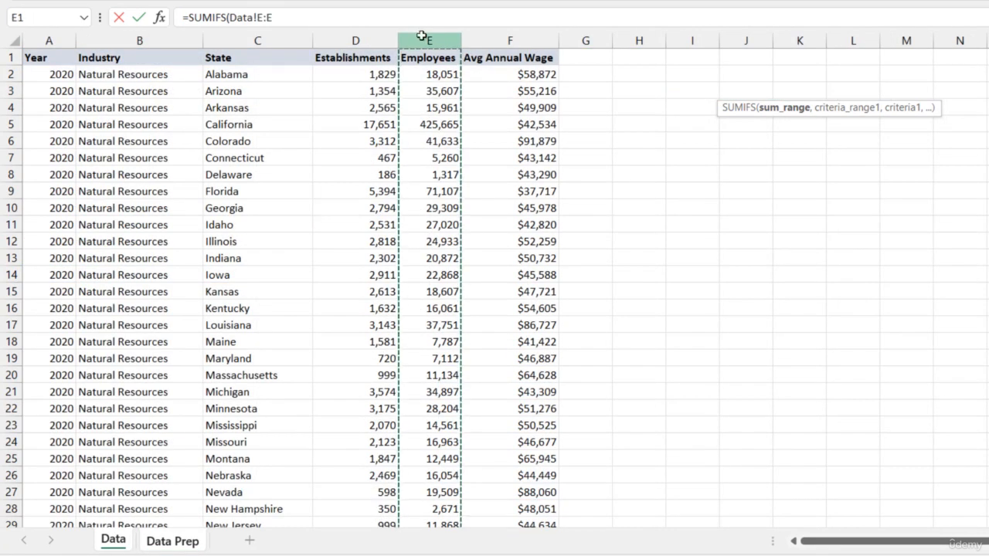
text(,)
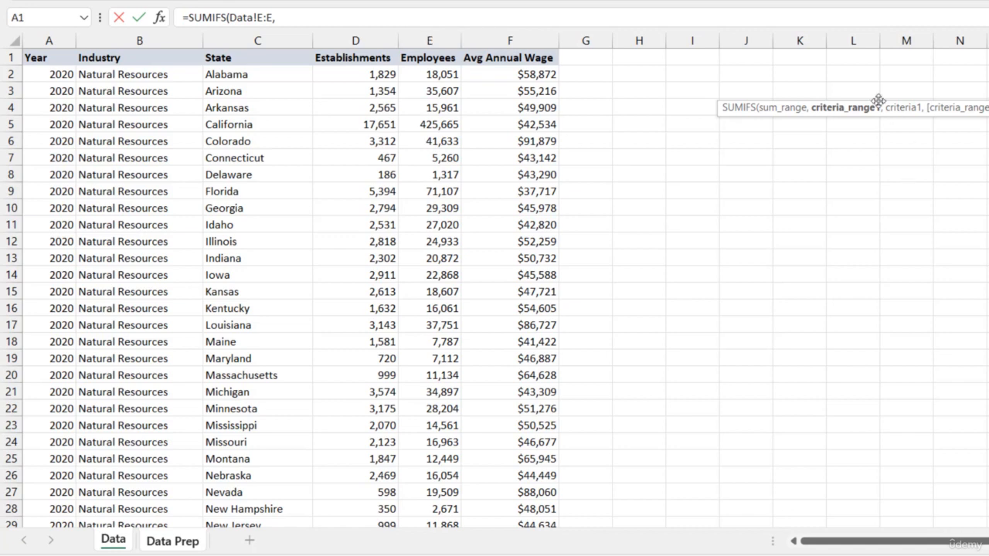
Add the Data sheet's Industry column (B:B) as the first criteria range, with G3 on Data Prep as its criterion
click(133, 34)
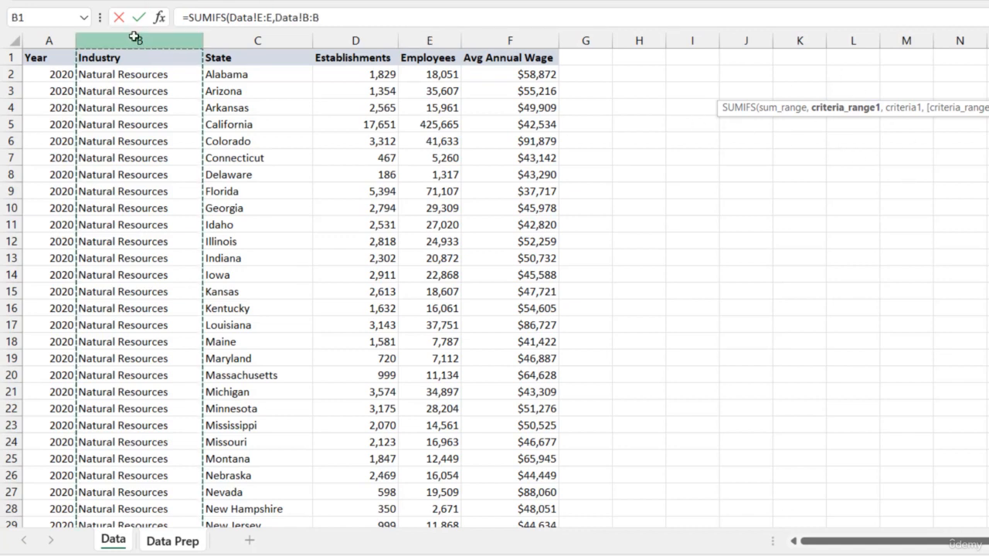
text(,)
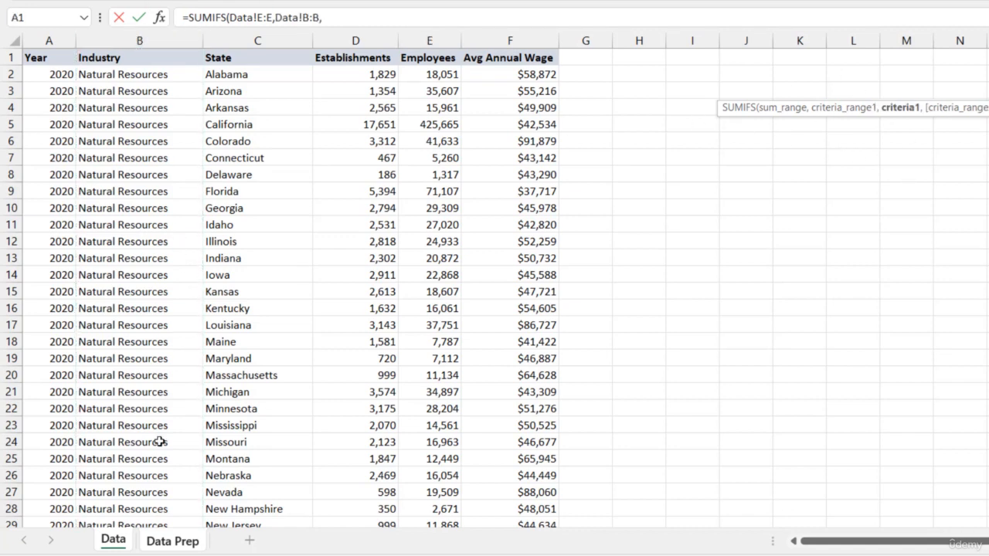
click(171, 541)
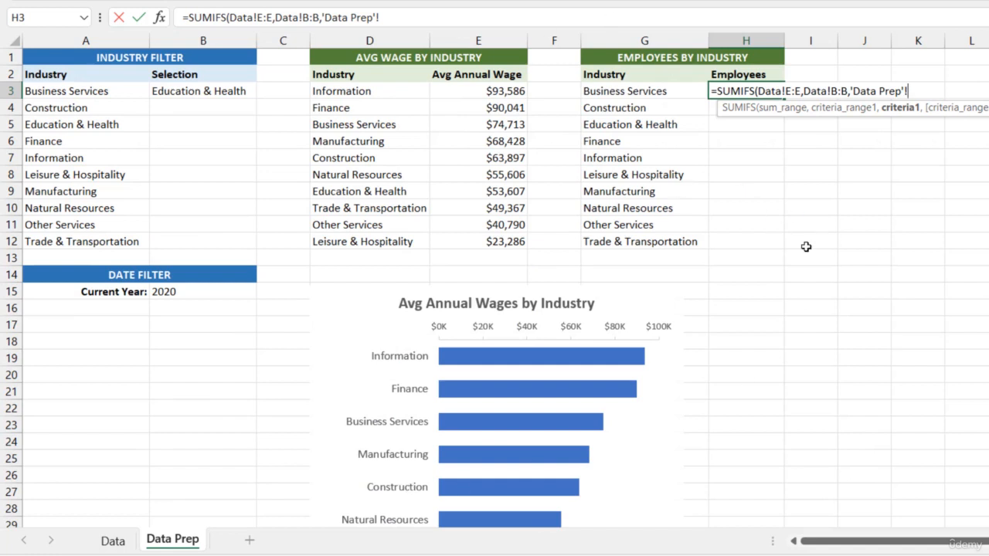
click(618, 91)
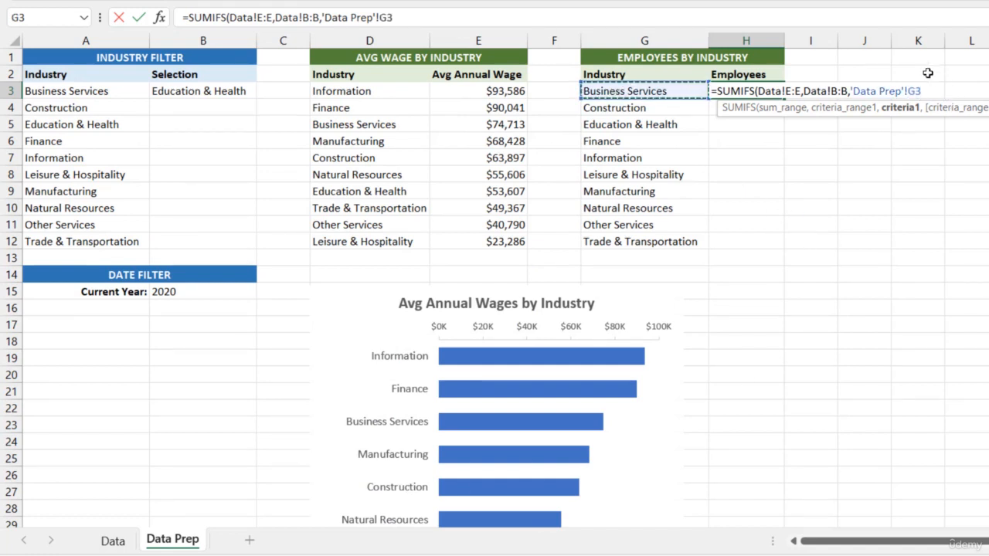
Remove the redundant 'Data Prep'! sheet reference before G3 in the SUMIFS formula in H3
click(911, 90)
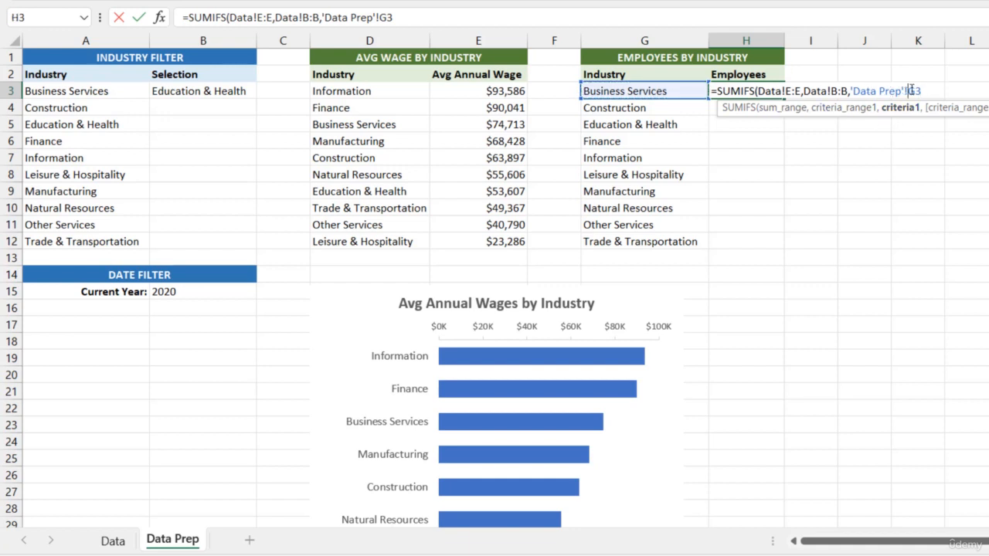
key(BackSpace)
key(BackSpace)
key(BackSpace)
key(BackSpace)
key(BackSpace)
key(BackSpace)
key(BackSpace)
key(BackSpace)
key(BackSpace)
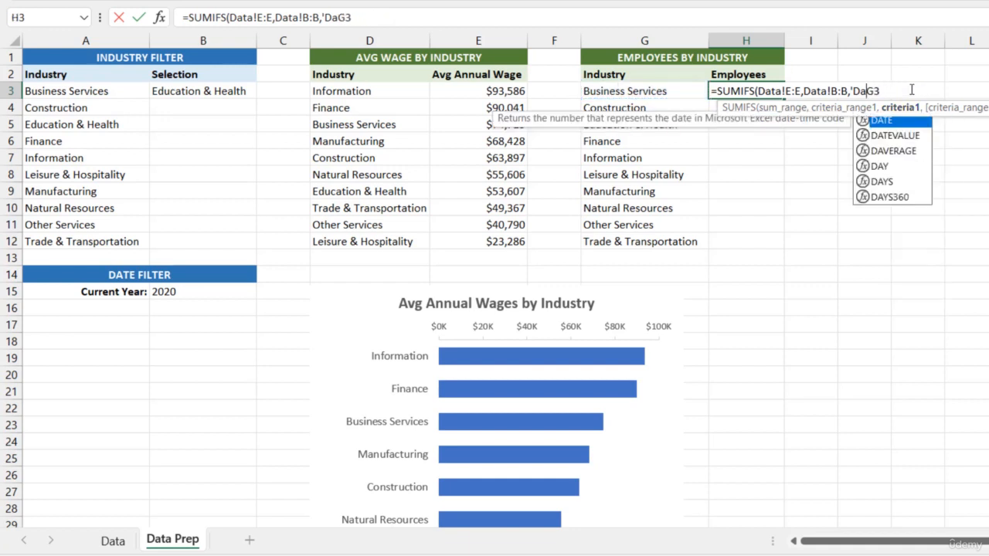
key(BackSpace)
key(BackSpace)
key(BackSpace)
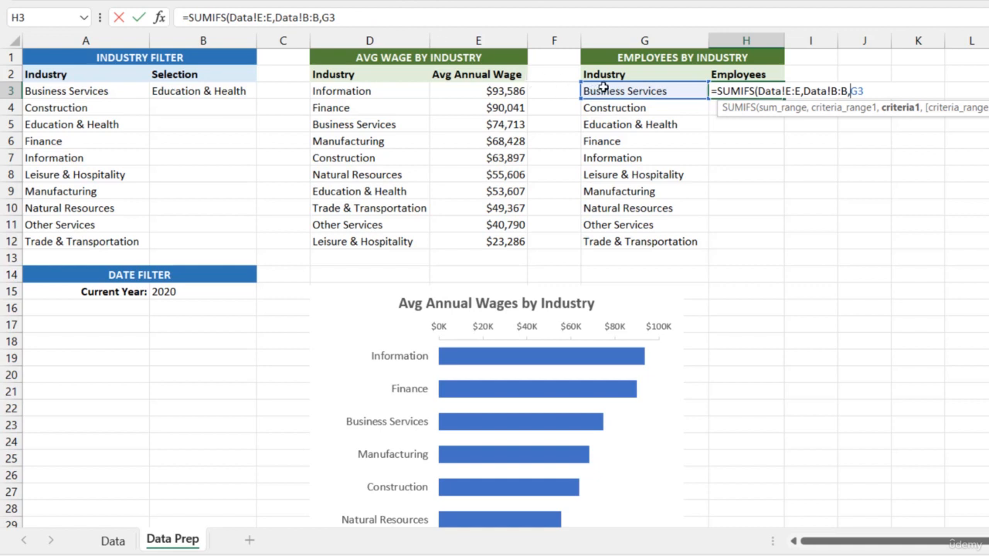
Complete the SUMIFS formula with the Data sheet's Year column (A:A) as second criteria range and absolute $B$15 on Data Prep as its criterion
click(367, 16)
text(,)
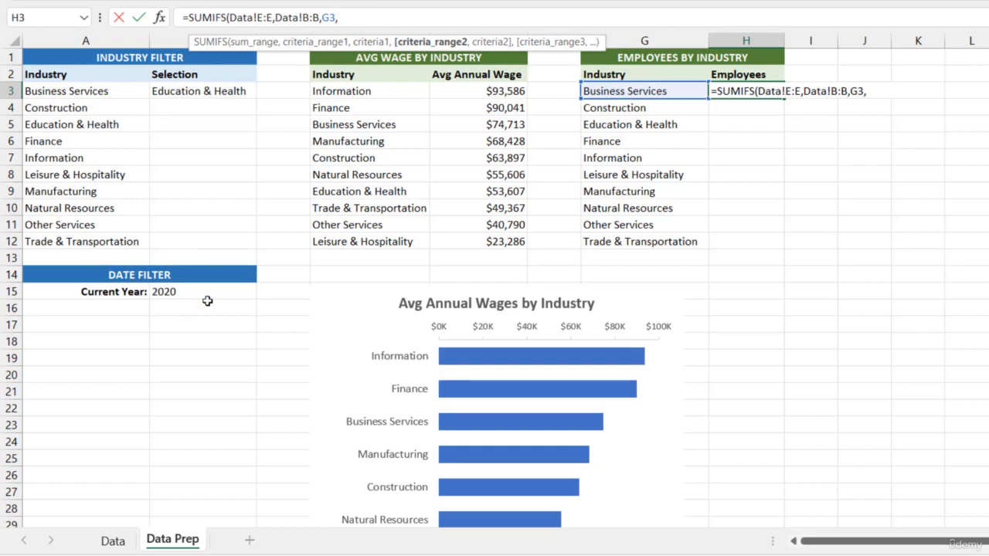
click(112, 539)
click(49, 40)
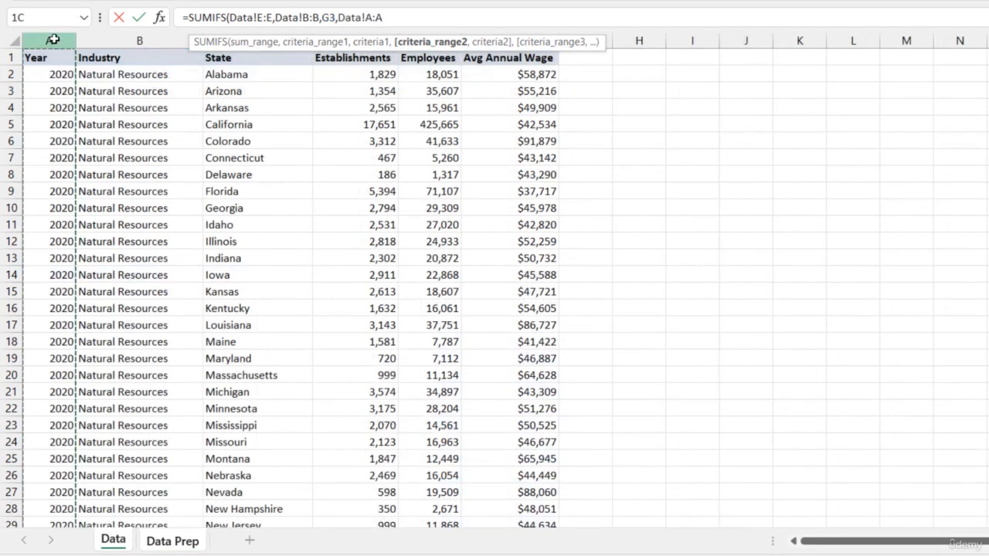
text(,)
click(172, 541)
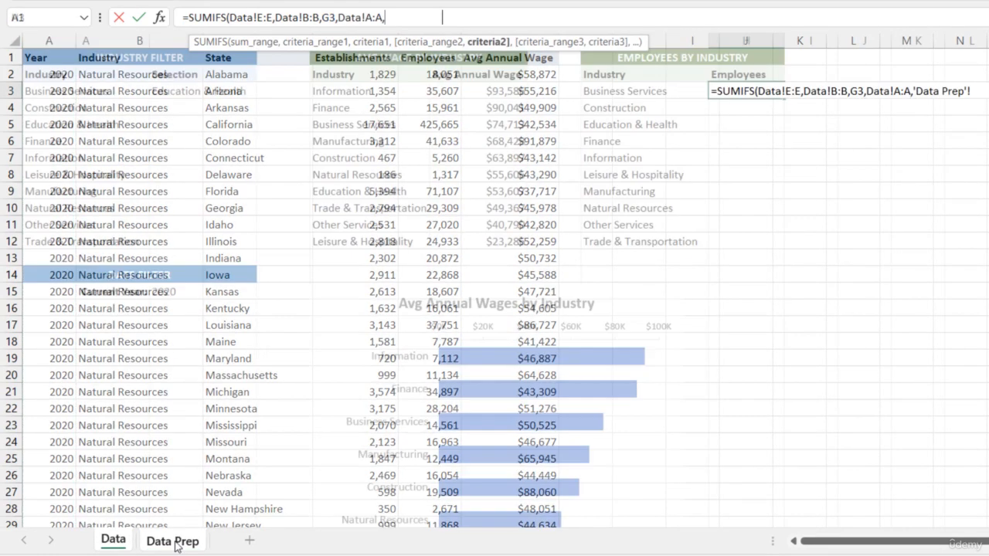
click(194, 292)
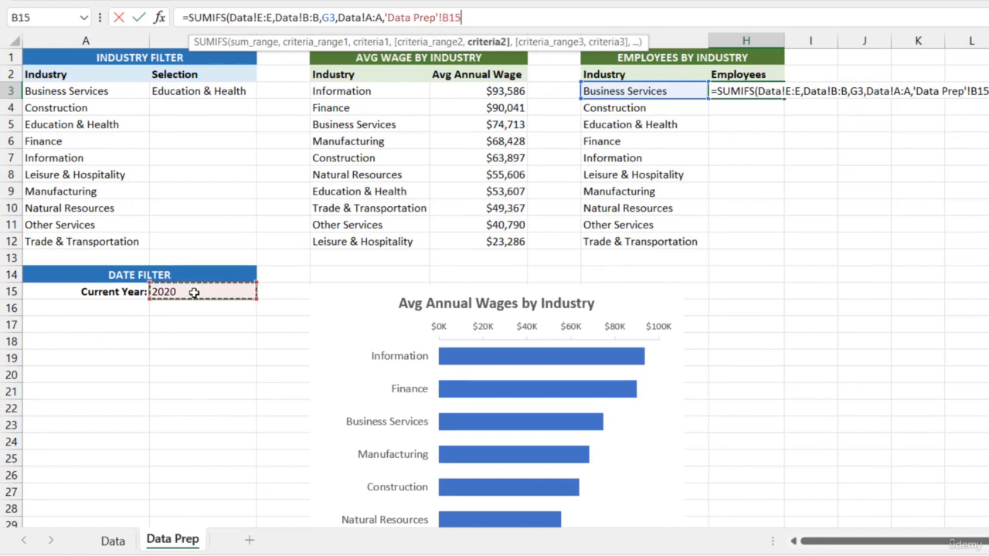
key(F4)
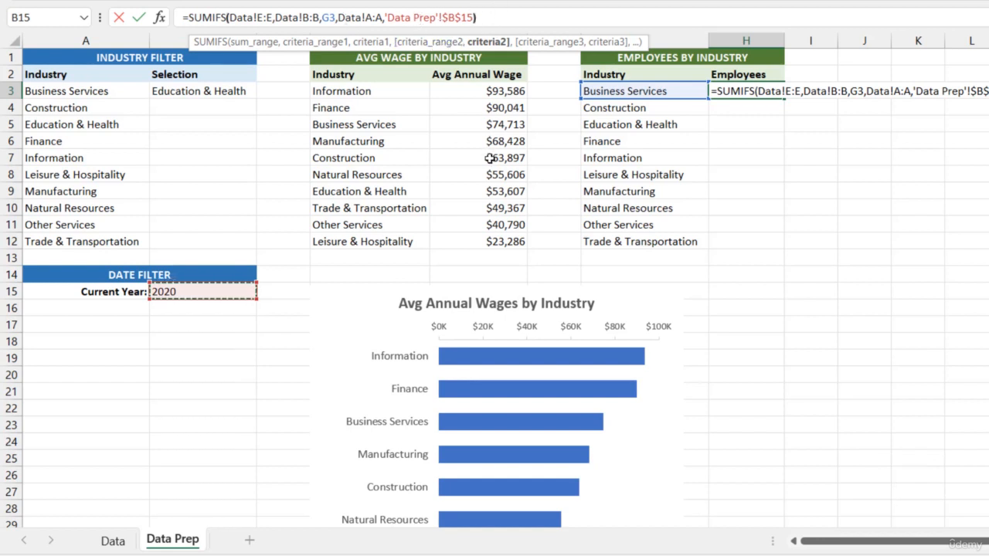
text())
key(Return)
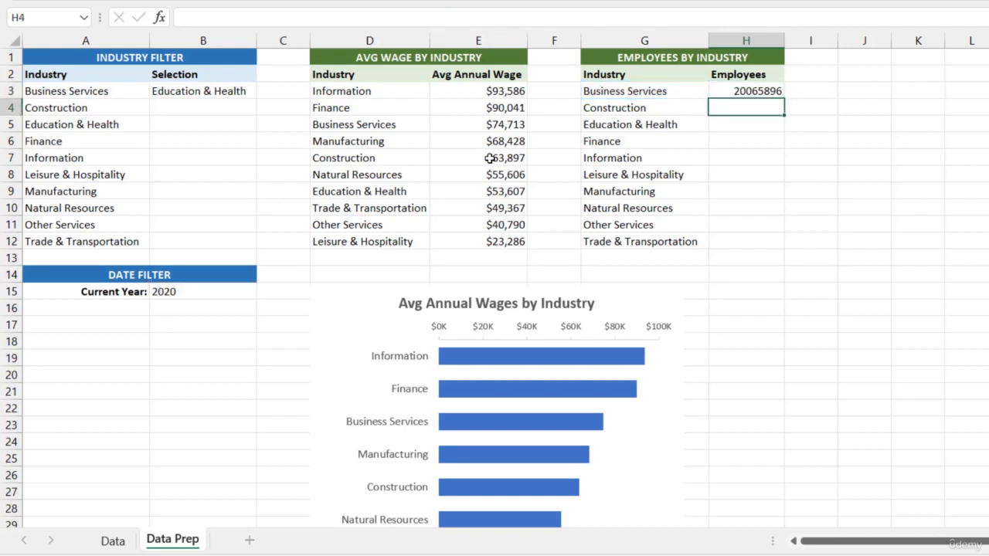
Format H3 as a Number with the 1000 separator and 0 decimal places
click(740, 92)
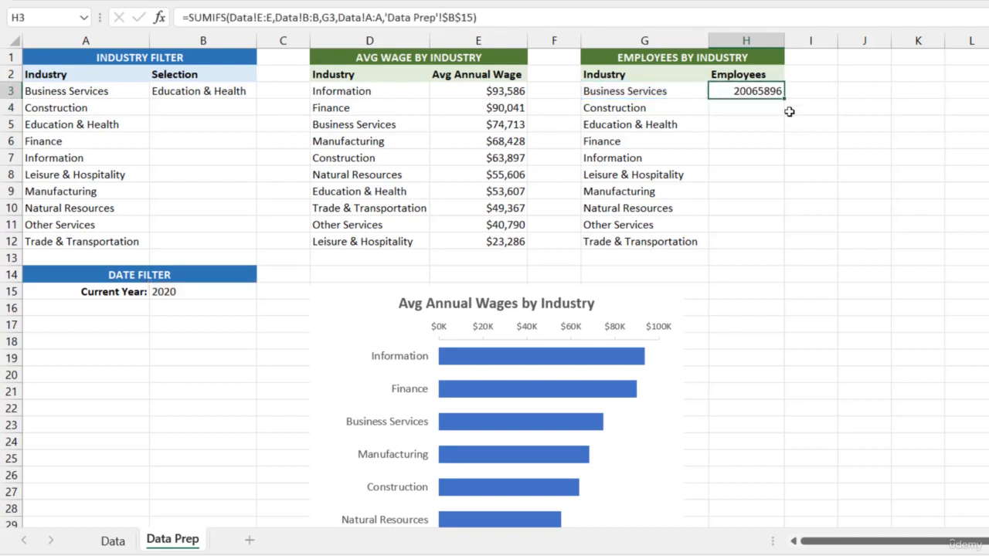
key(ctrl+1)
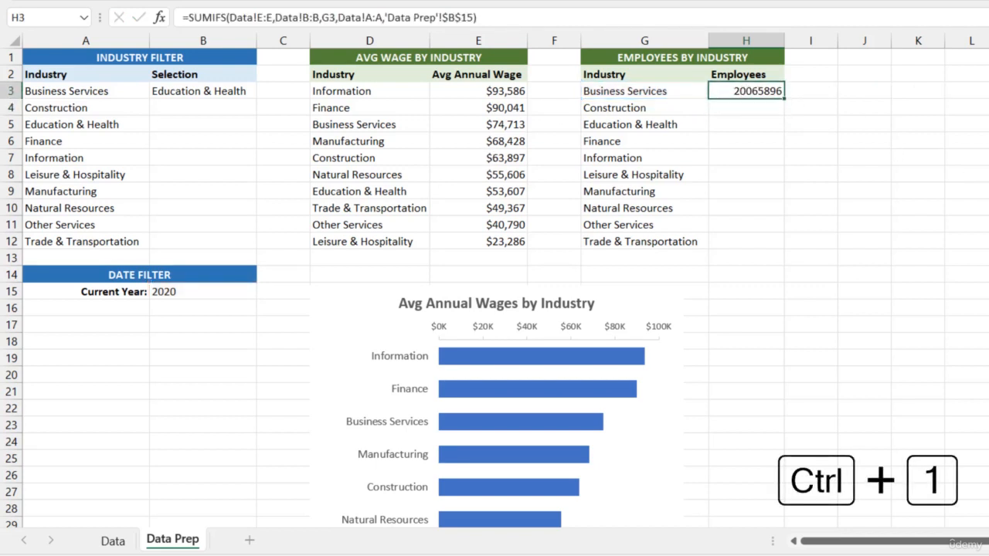
click(382, 74)
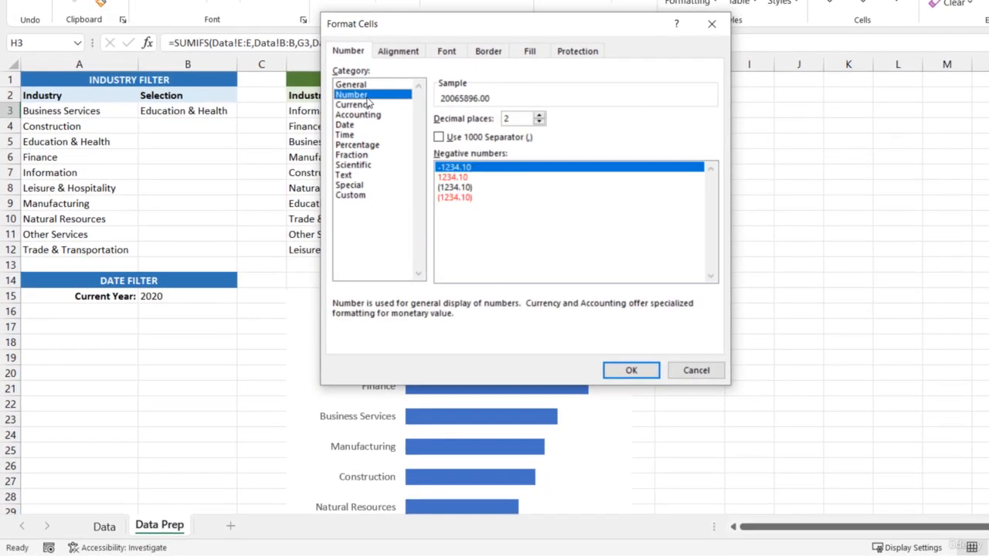
click(504, 138)
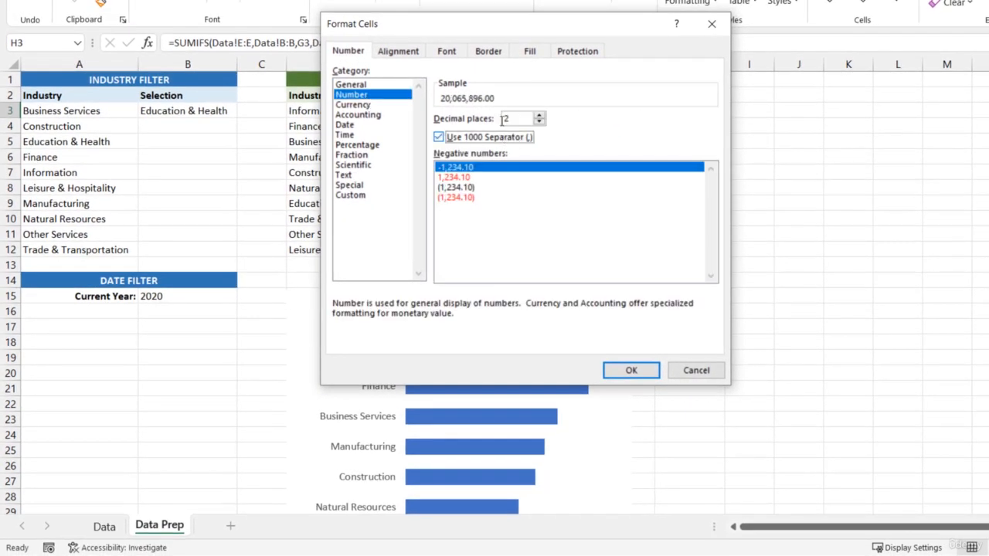
click(539, 122)
click(539, 121)
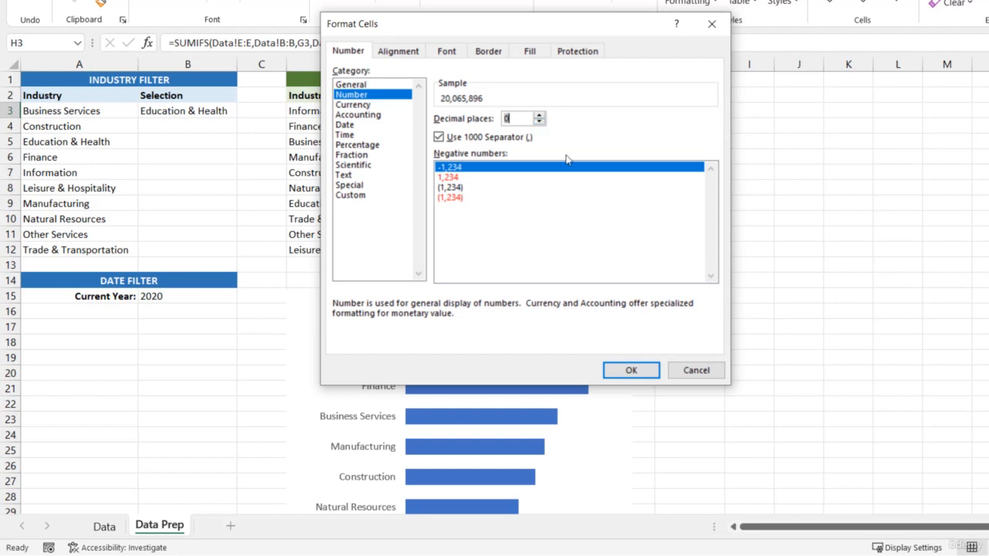
click(631, 371)
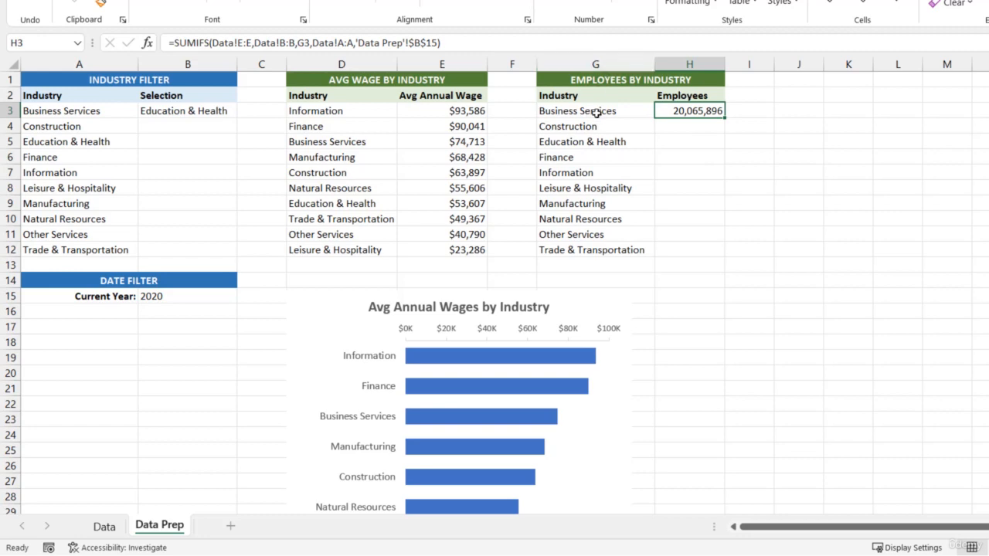
Filter the Data sheet to the Business Services industry and the year 2020
click(106, 526)
key(ctrl+shift+l)
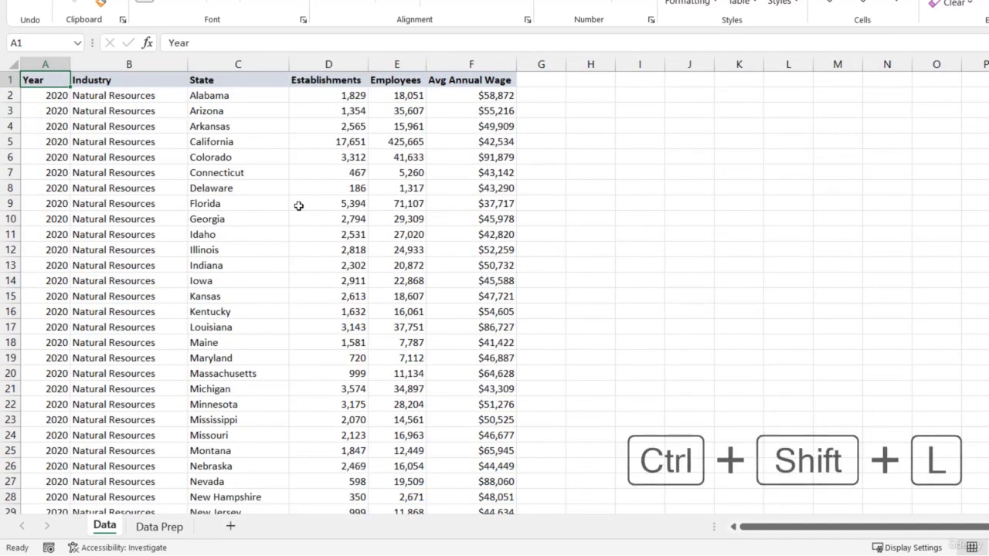
click(180, 80)
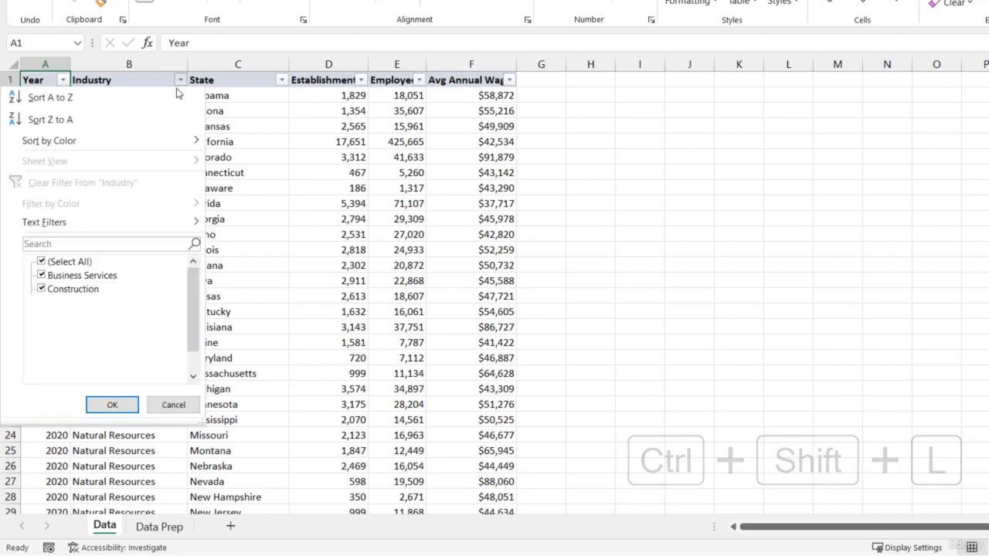
click(69, 261)
click(77, 275)
click(112, 405)
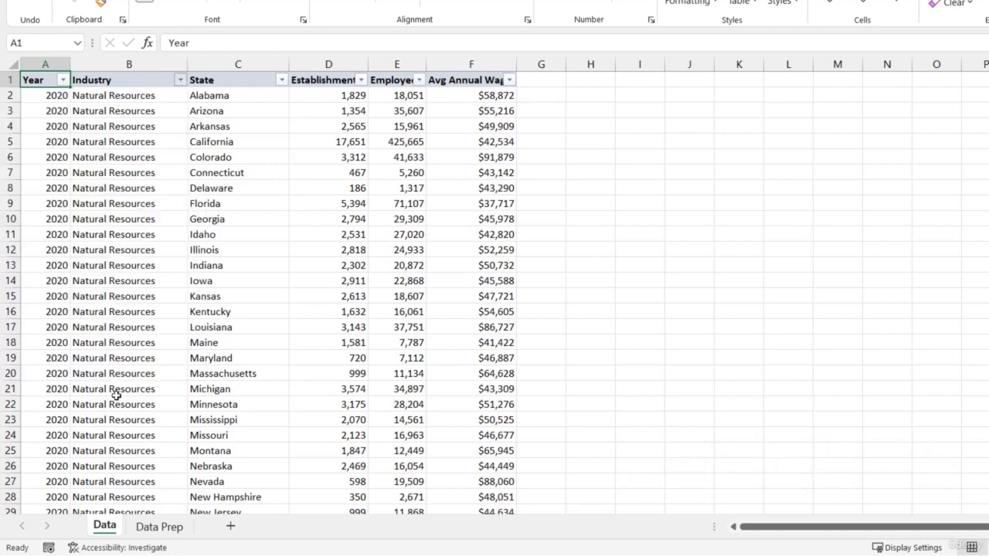
click(62, 80)
click(53, 262)
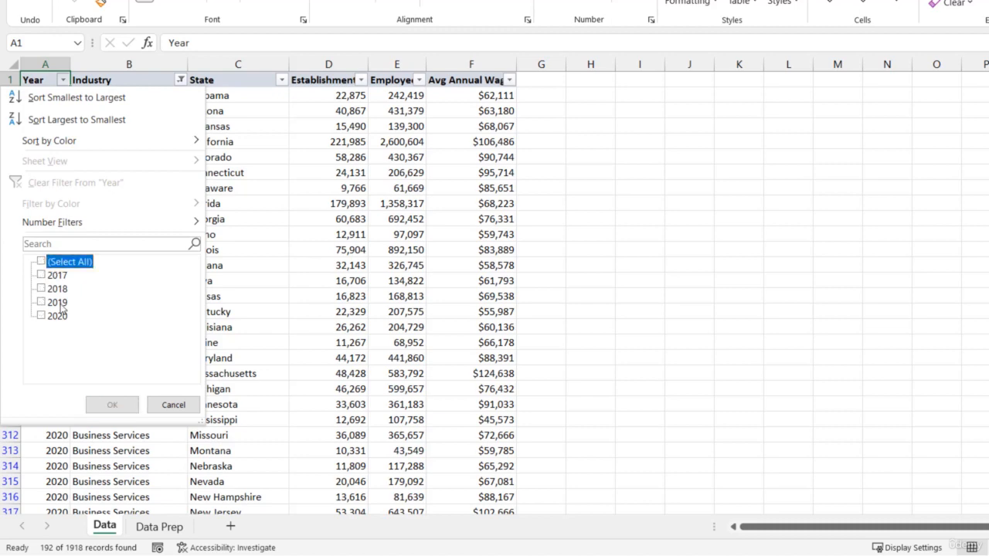
click(57, 316)
click(112, 405)
Select the filtered Employees values E290:E337 to check their sum, and remove the filters from the Data sheet
click(406, 93)
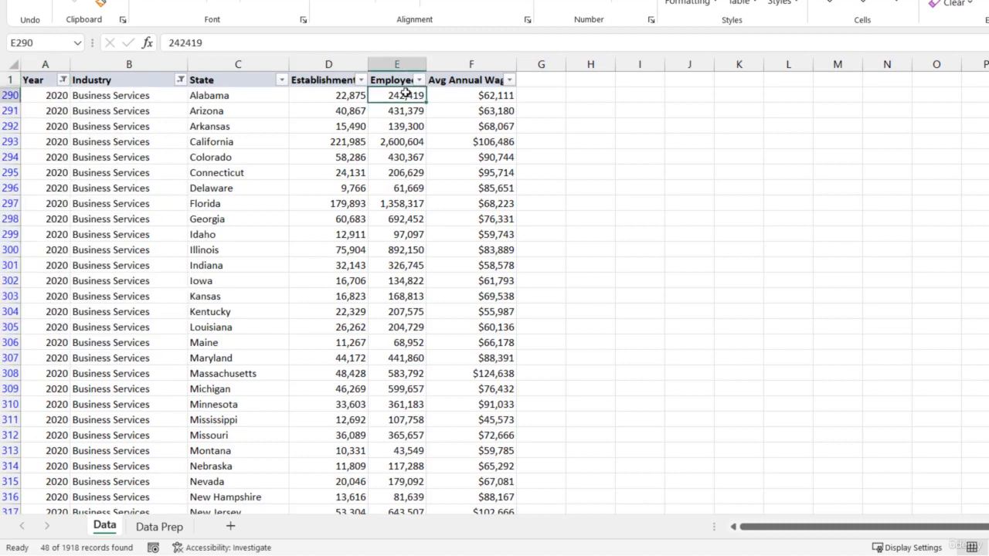
scroll(410, 338, down, 10)
shift+click(409, 342)
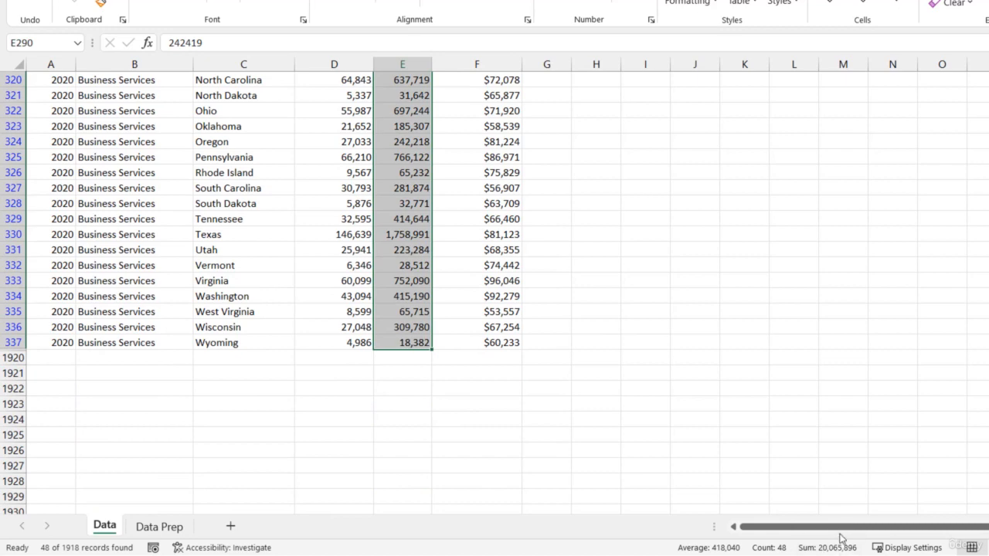
scroll(587, 239, up, 10)
click(232, 116)
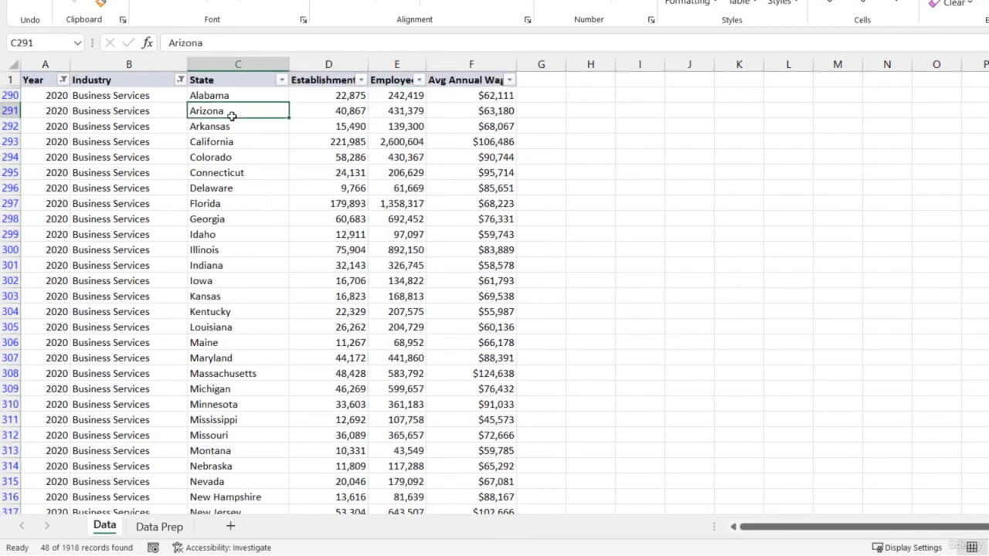
key(ctrl+shift+l)
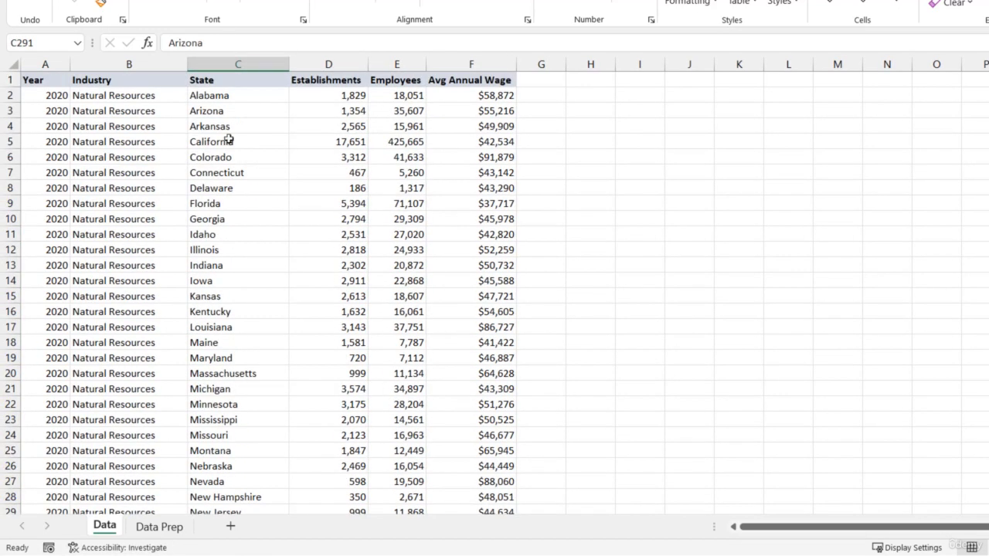
Fill the H3 formula on Data Prep down to H12 and inspect the industry criterion reference in H4
click(174, 530)
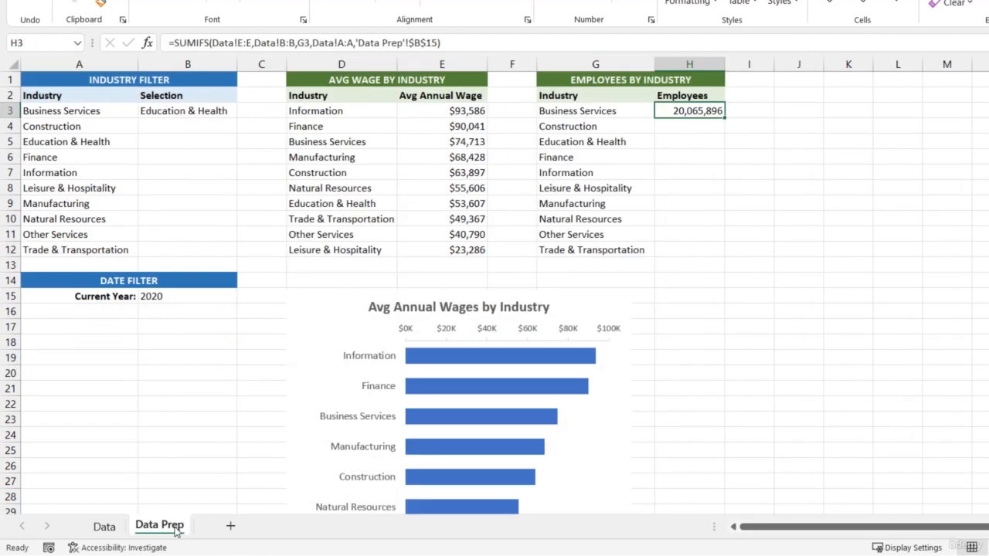
double_click(727, 120)
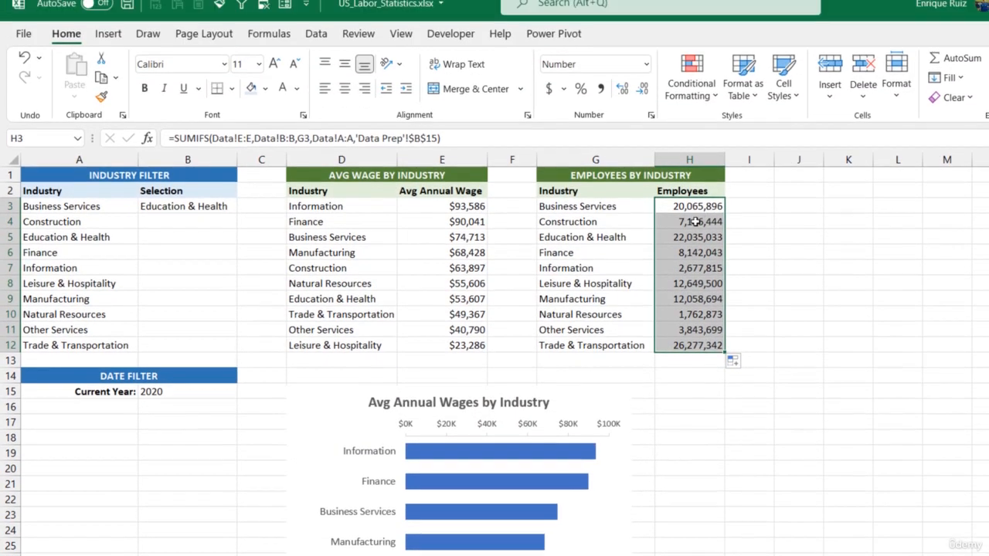
click(699, 139)
click(307, 152)
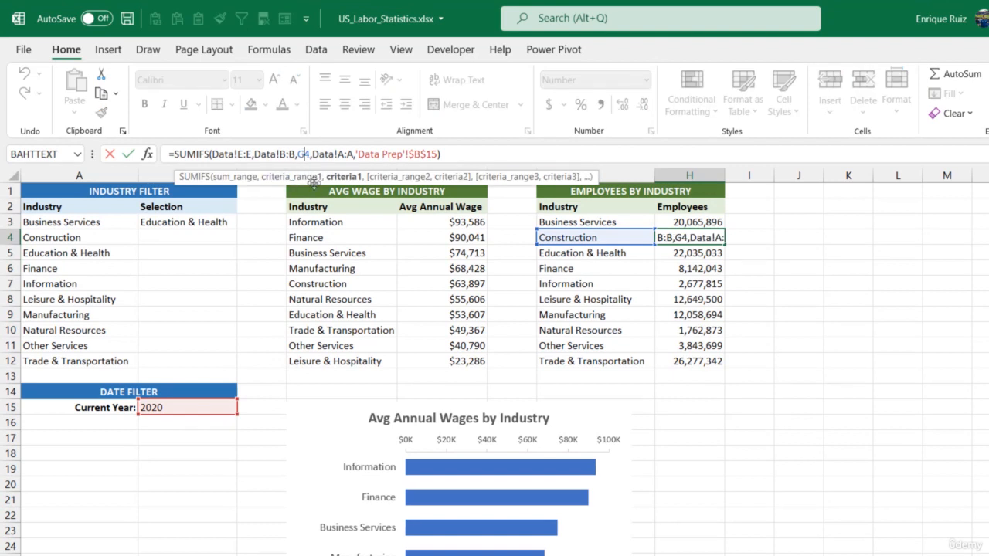
key(Escape)
Sort the EMPLOYEES BY INDUSTRY table by Employees from largest to smallest and check its first and last rows
click(679, 210)
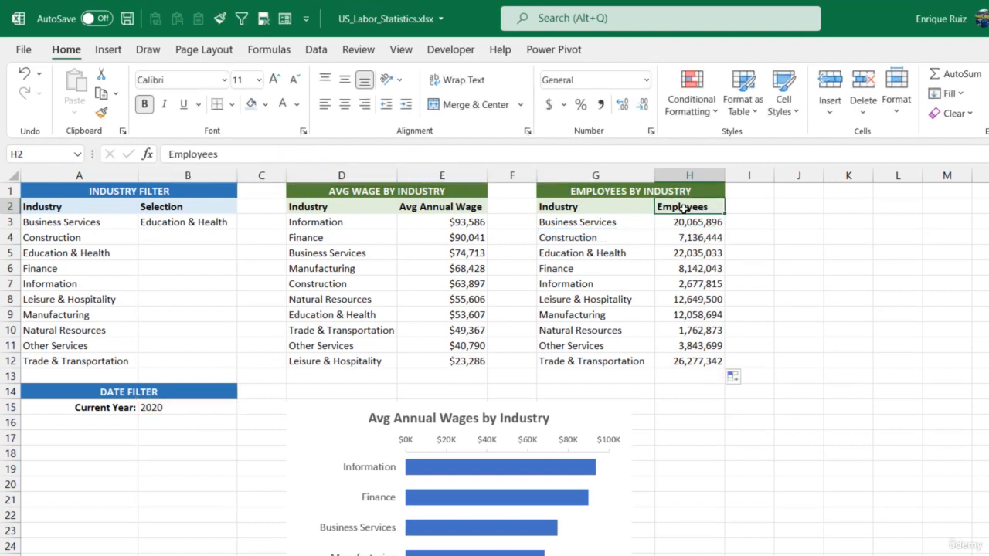
click(316, 49)
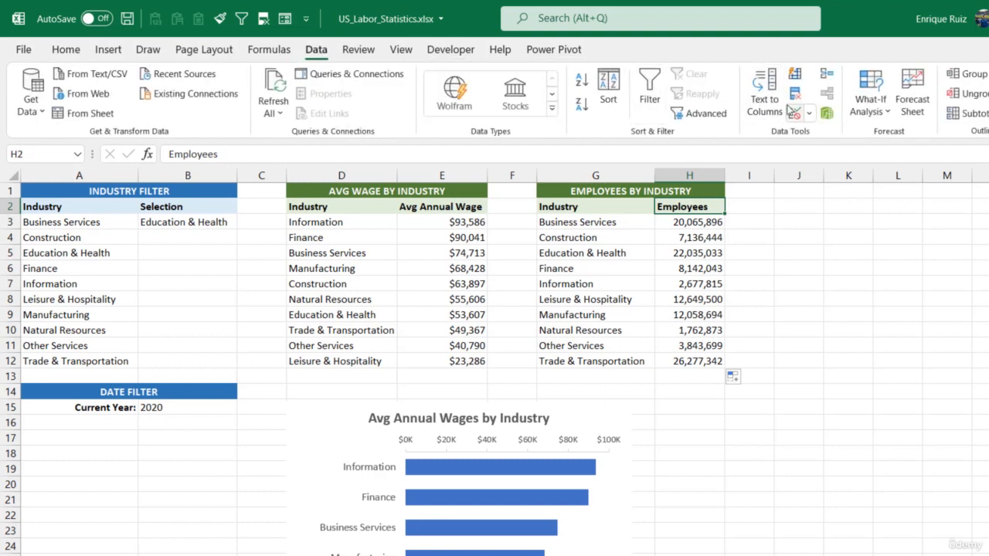
click(582, 108)
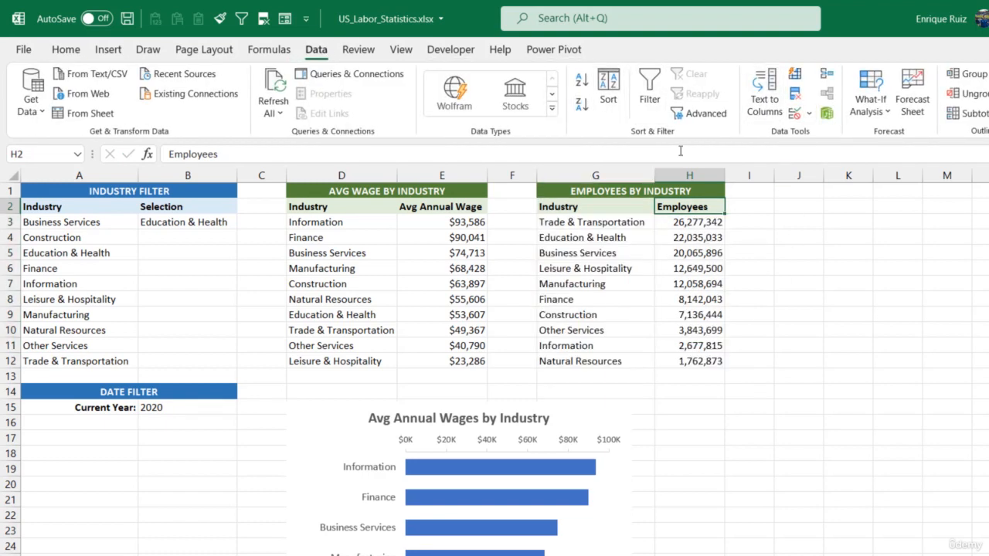
click(558, 220)
click(686, 222)
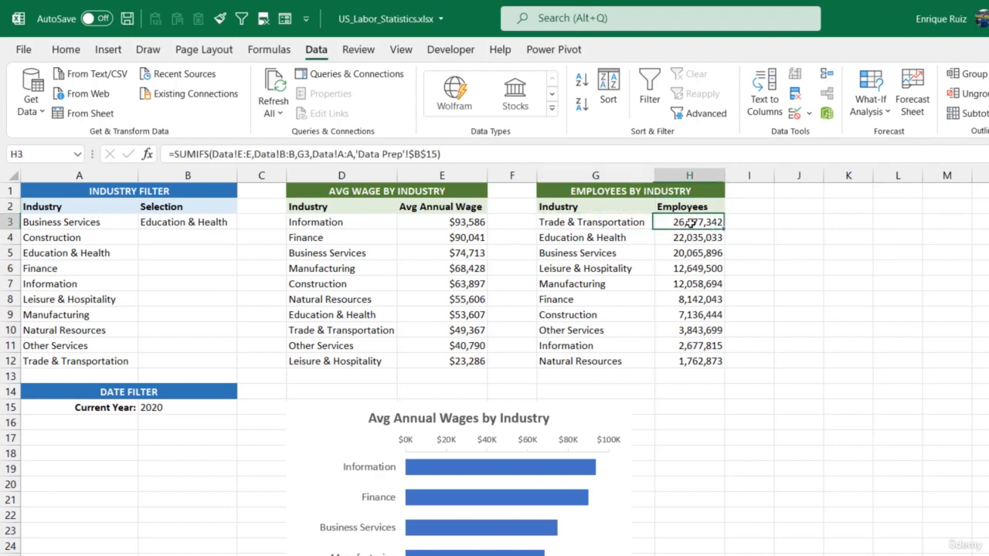
click(611, 356)
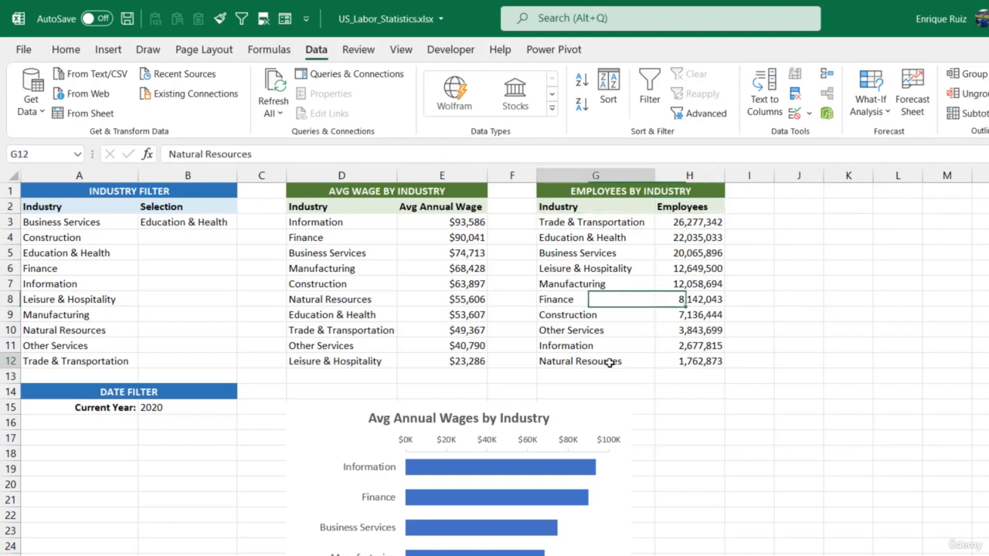
click(684, 360)
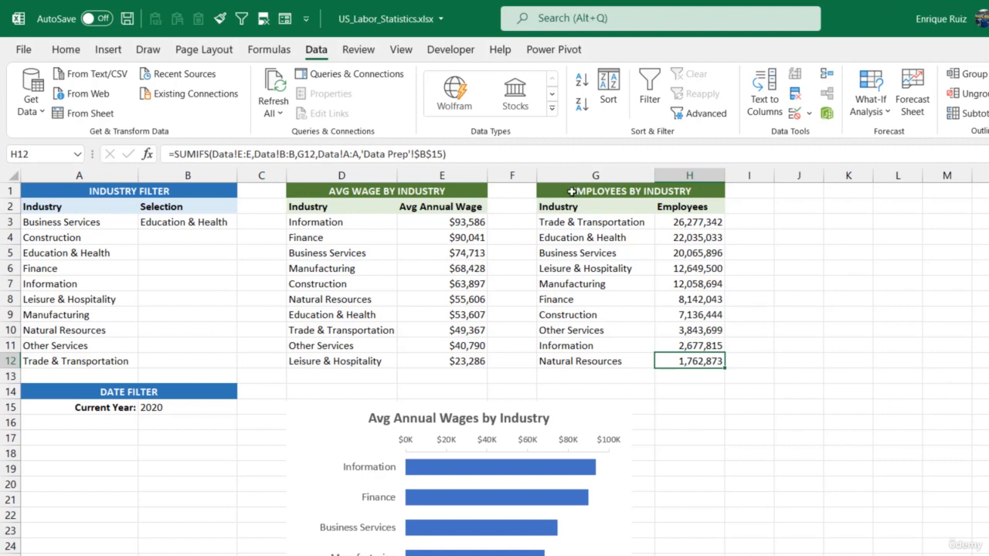
Insert a doughnut chart from the EMPLOYEES BY INDUSTRY data in G2:H12 and place it beside the table
drag(554, 207, 707, 361)
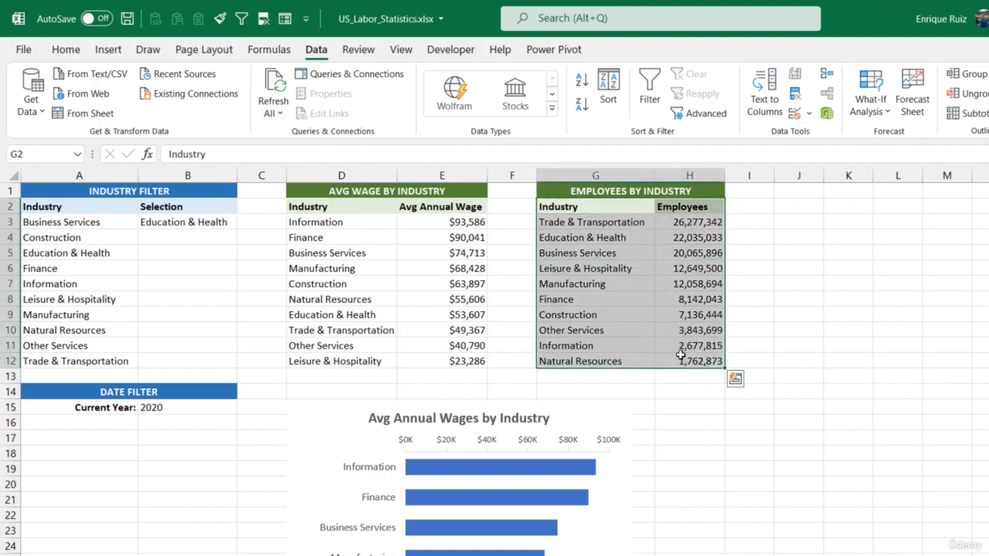
click(108, 50)
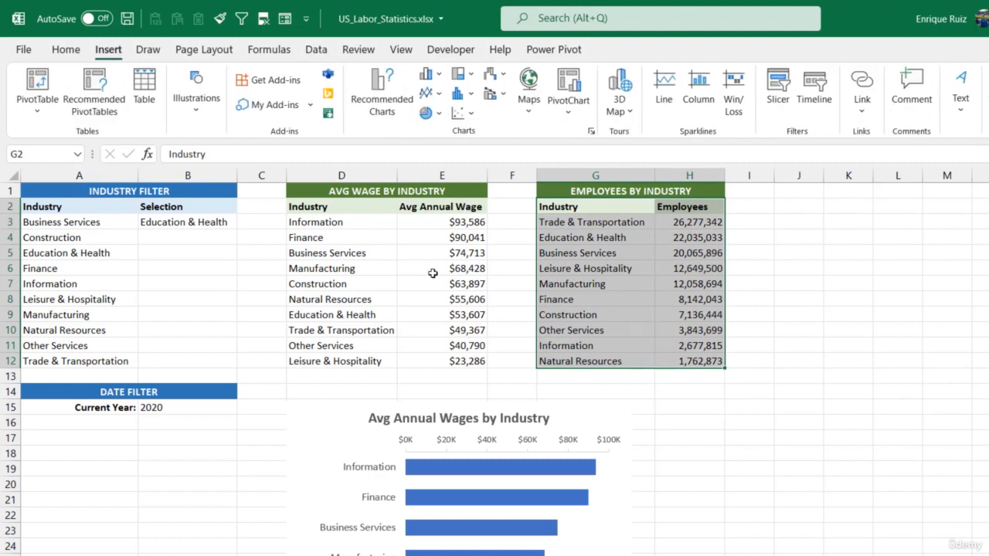
mouse_move(488, 478)
click(429, 114)
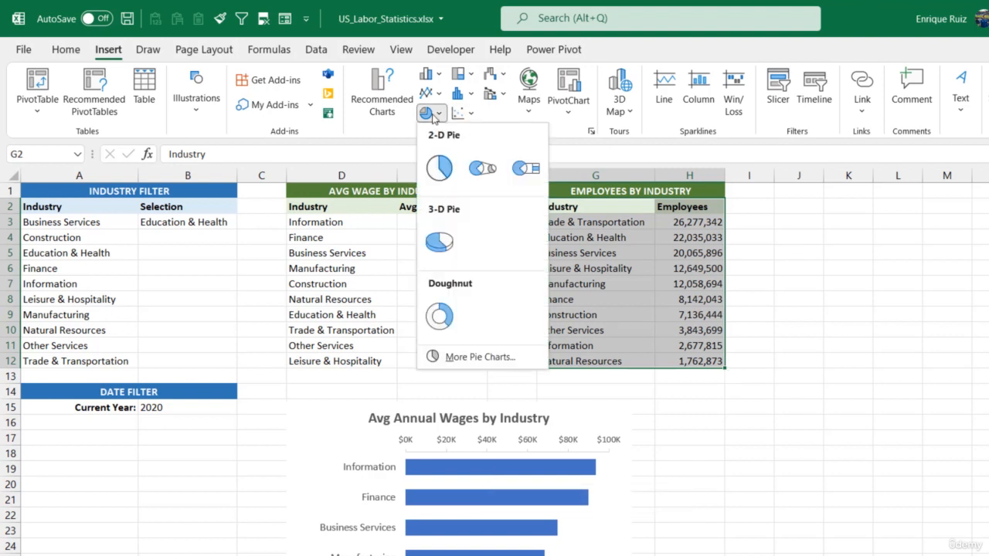
click(438, 317)
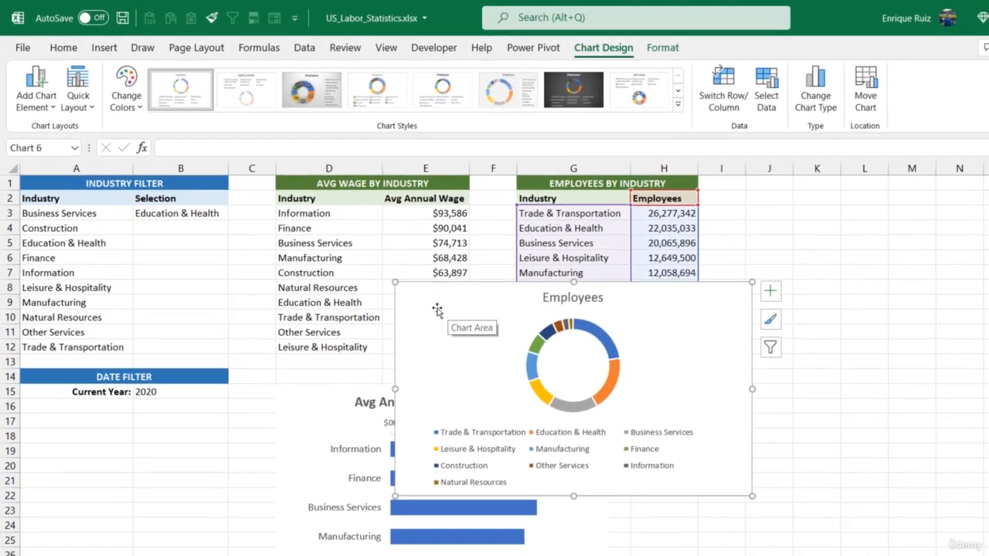
drag(460, 317, 751, 286)
drag(635, 241, 651, 227)
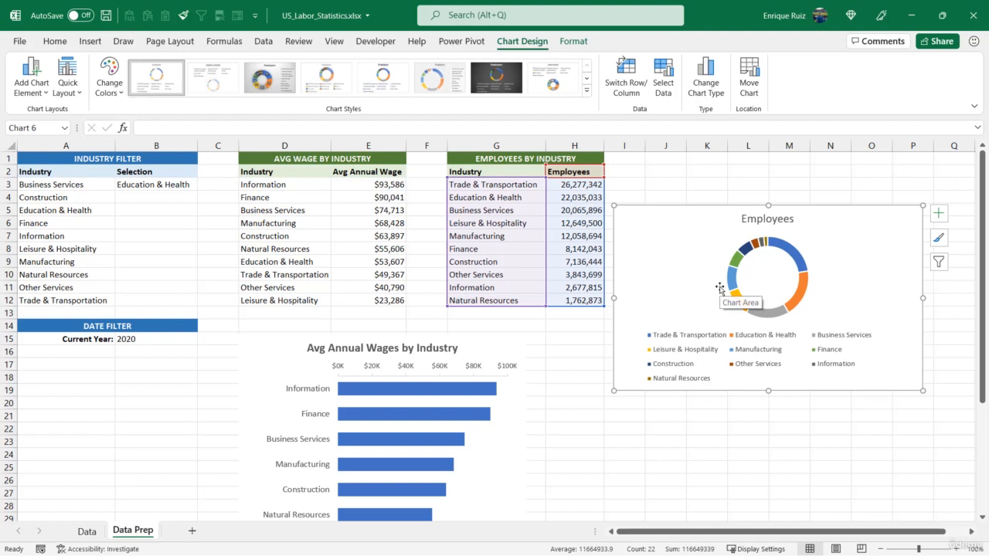
Change the doughnut chart's title to "Share of Employees"
click(751, 221)
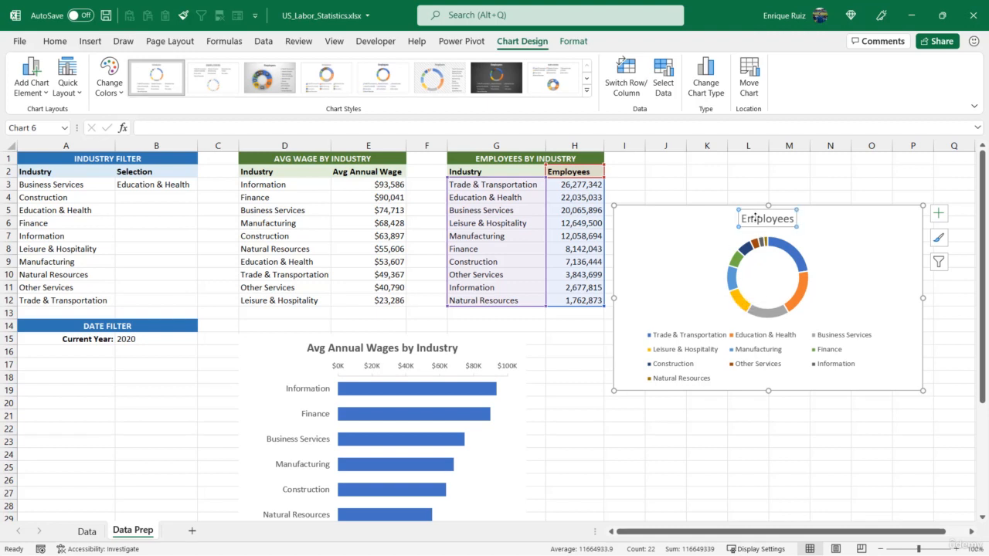
click(743, 219)
key(ctrl+a)
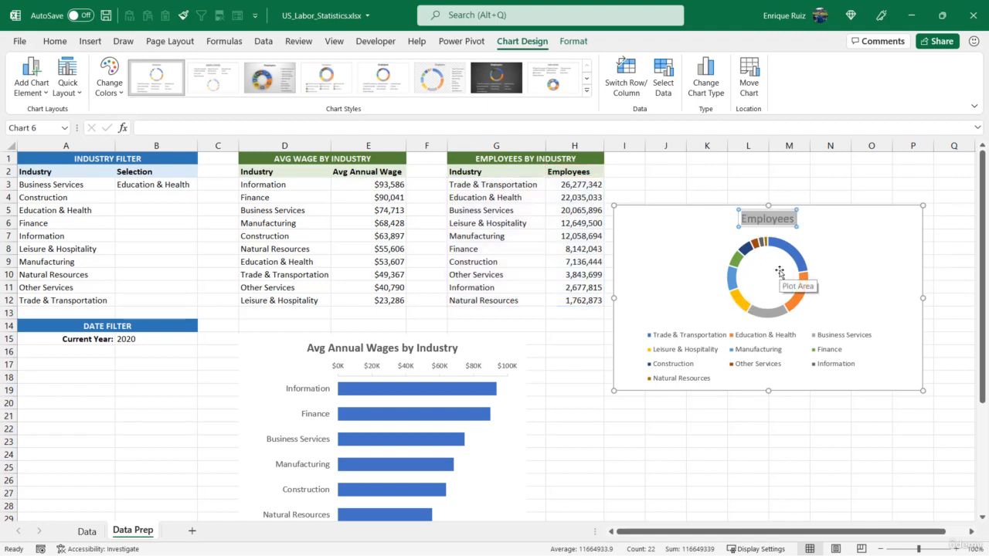
text(Shore of E)
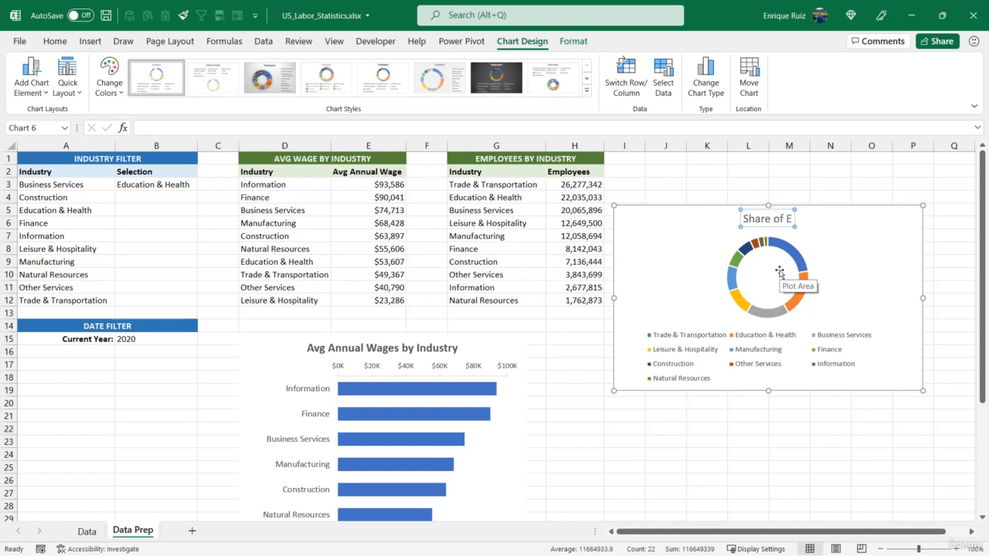
text(mployees)
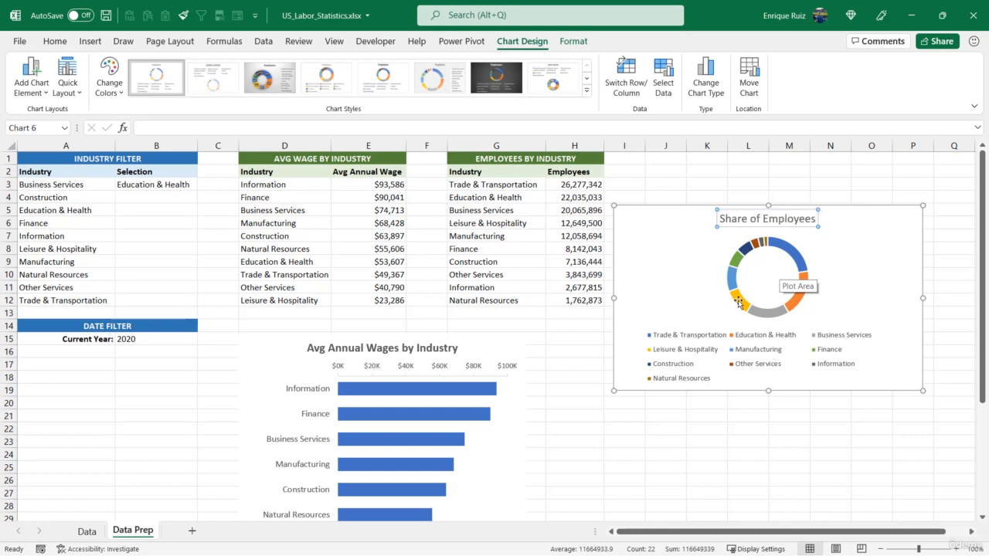
Place the doughnut chart's legend to the right of the ring
click(728, 349)
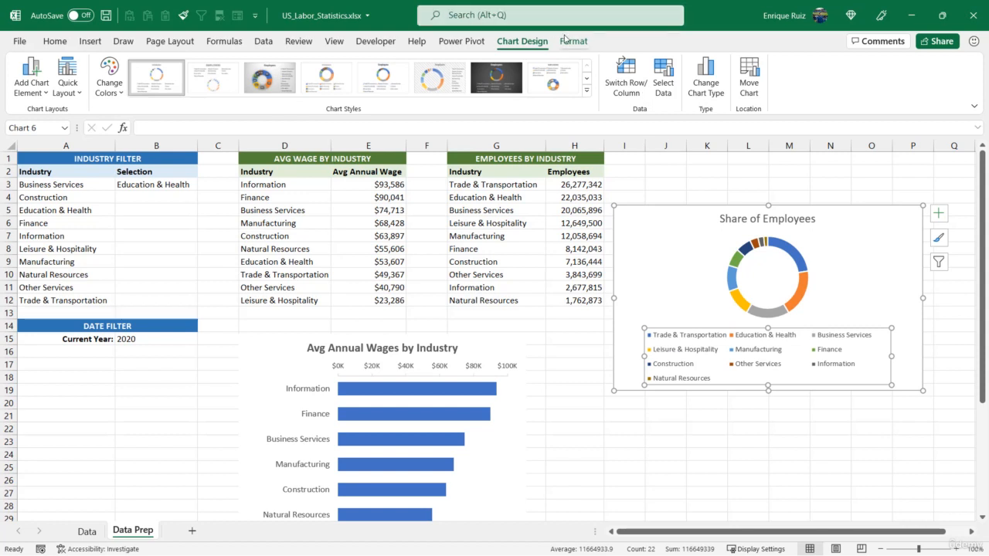
click(32, 85)
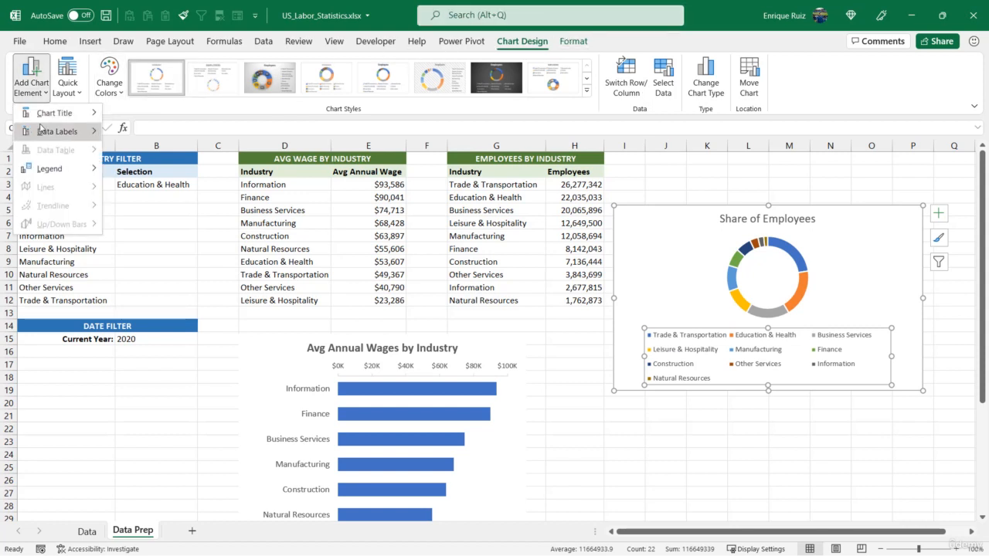
click(675, 370)
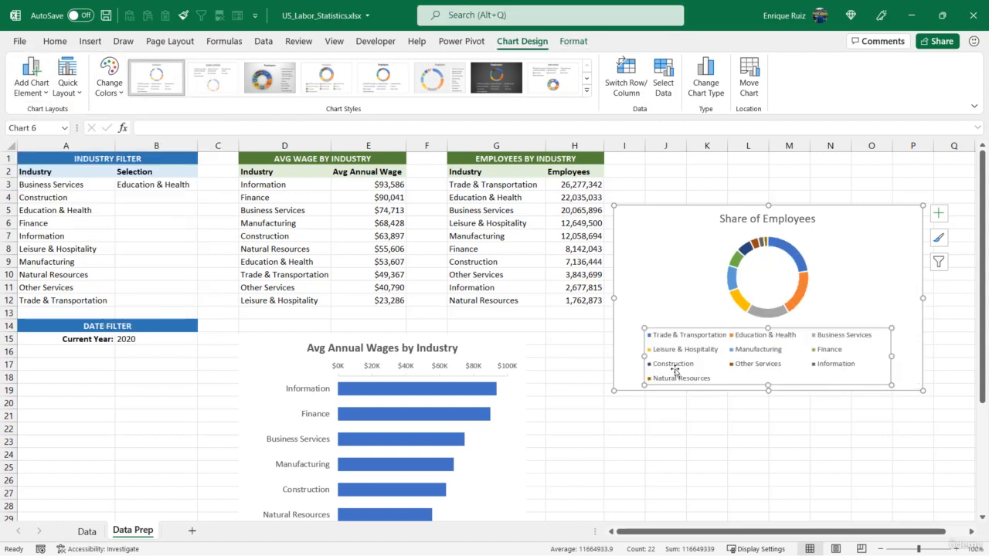
Set the doughnut series' hole size to 60%, moving the chart over the EMPLOYEES BY INDUSTRY table to keep it in view
click(742, 248)
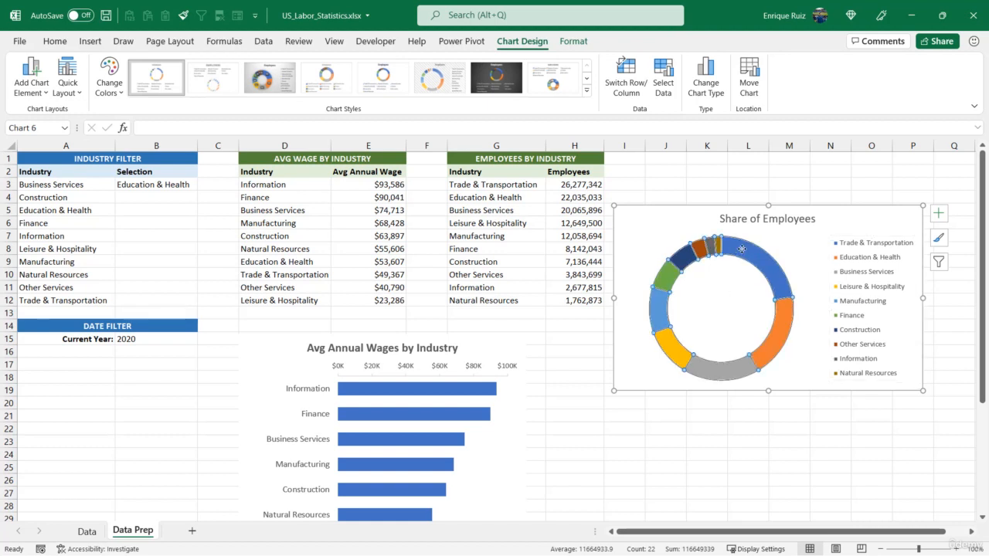
right_click(742, 249)
click(801, 394)
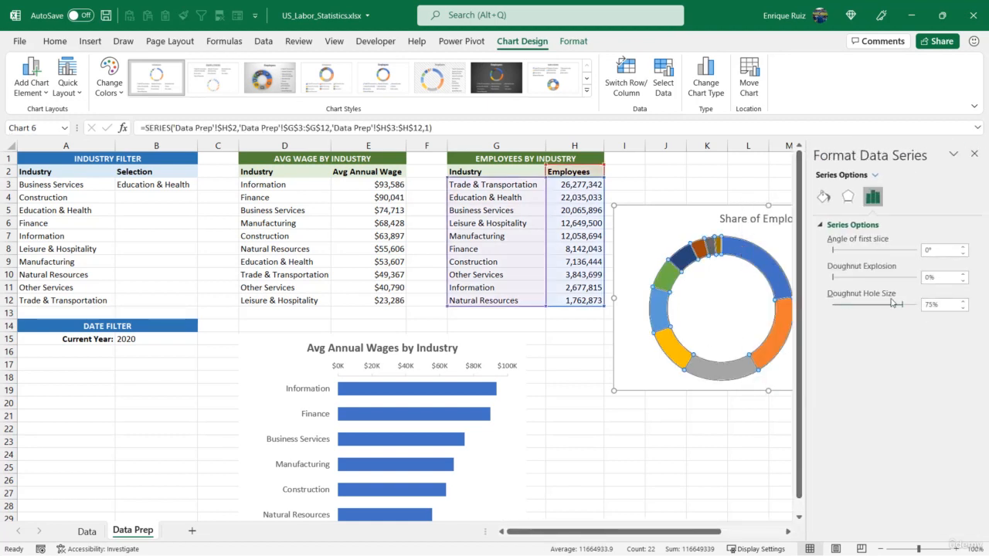
drag(679, 226, 565, 216)
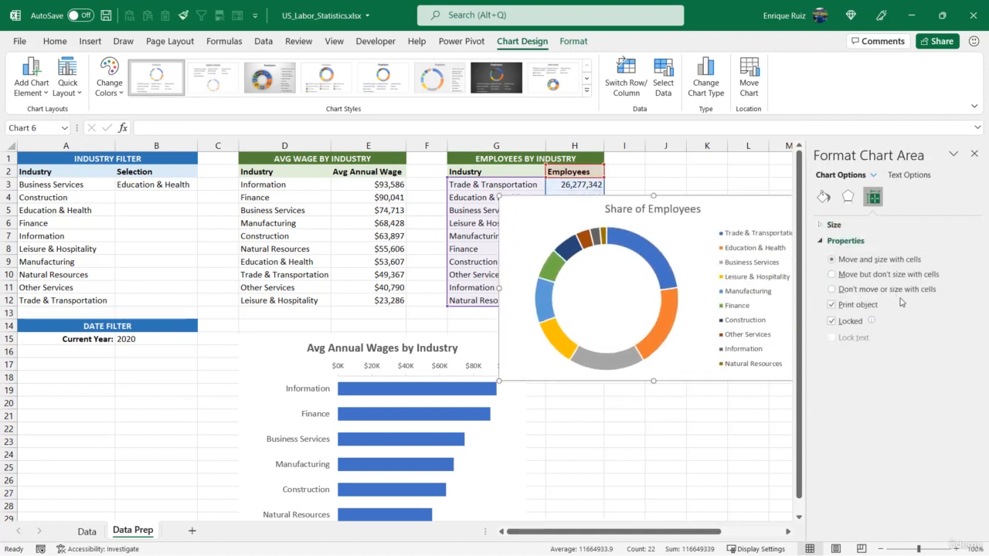
click(680, 293)
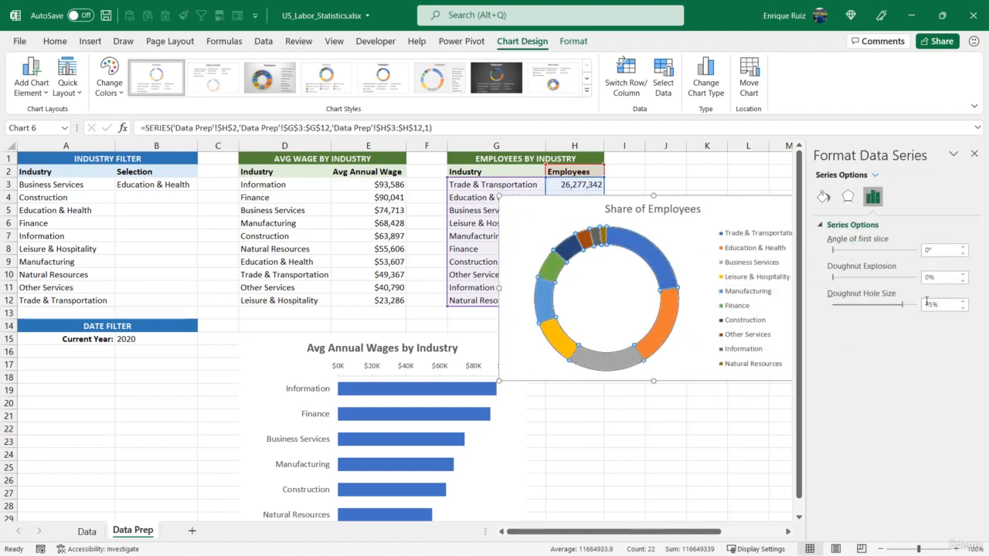
drag(940, 306, 929, 306)
text(60)
key(Return)
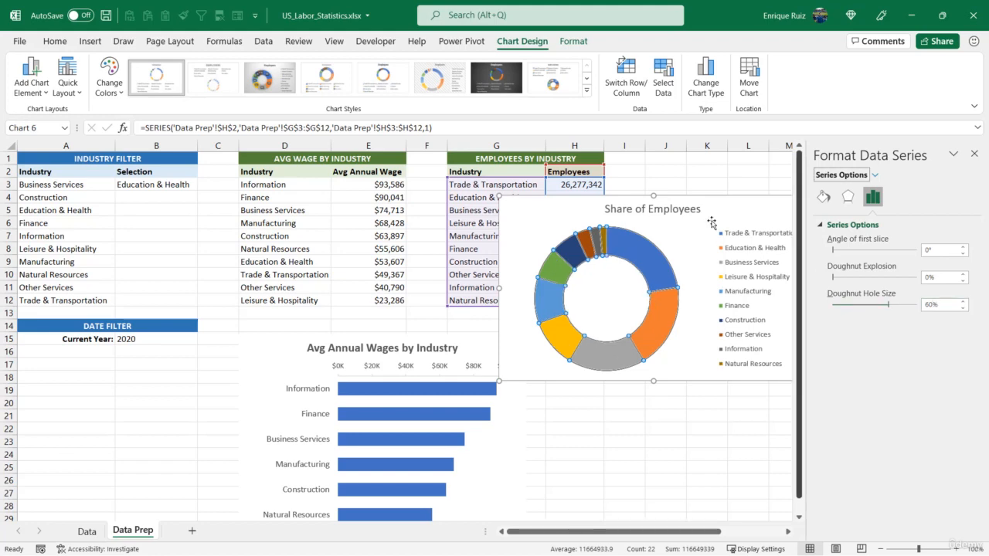
Make the Share of Employees chart title bold and close the formatting pane
click(641, 205)
click(67, 44)
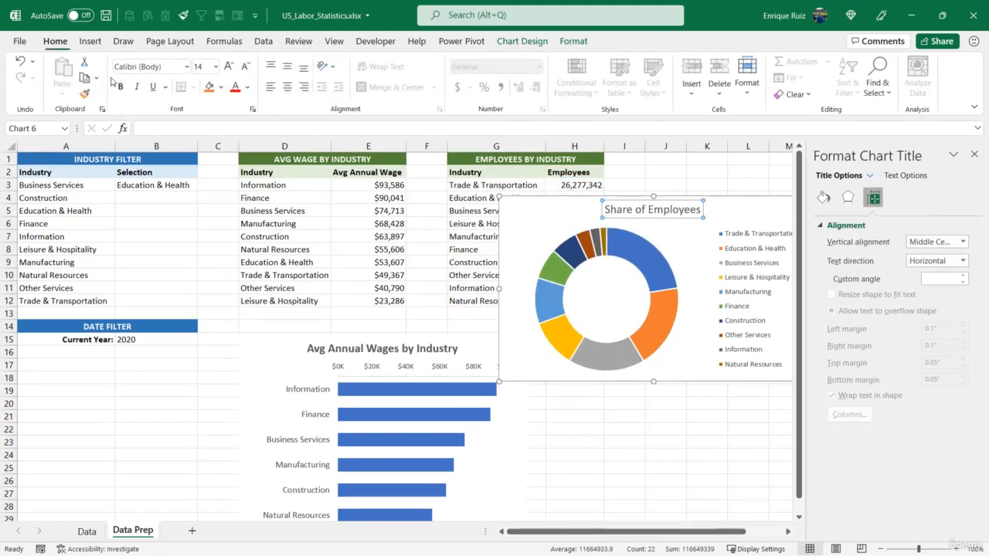
click(974, 154)
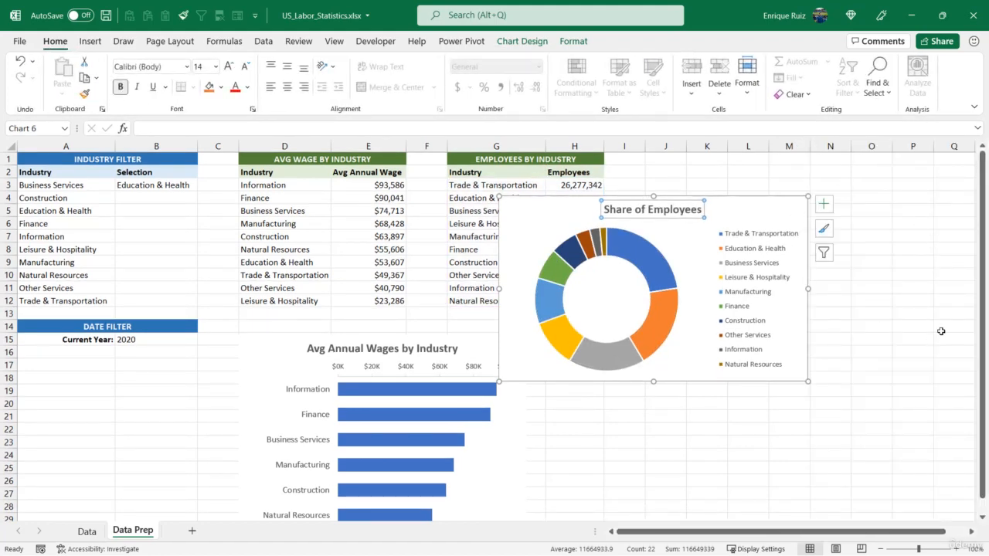
Move the Share of Employees chart below the EMPLOYEES BY INDUSTRY table, beside the wages chart, and remove its outline
click(941, 331)
drag(746, 210, 801, 336)
click(574, 41)
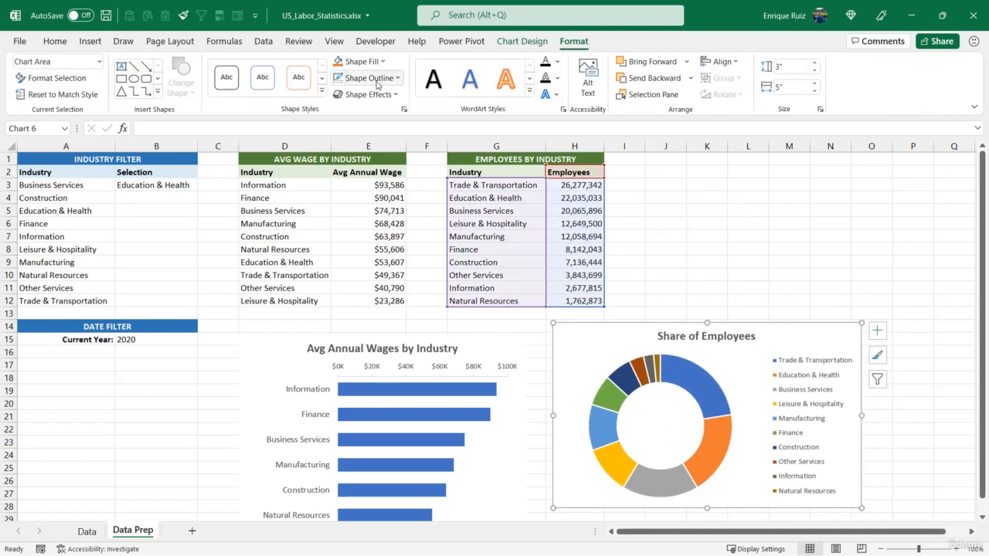
click(781, 287)
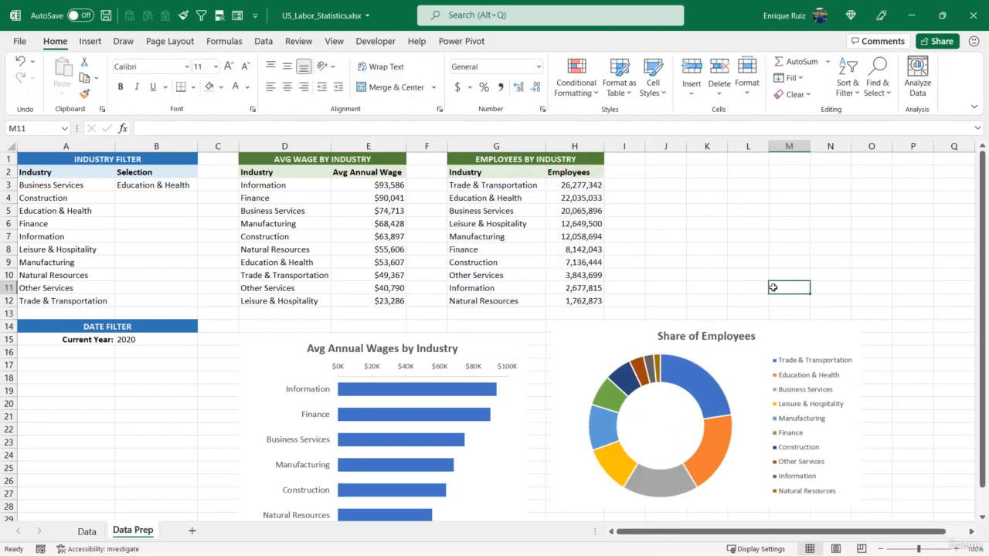